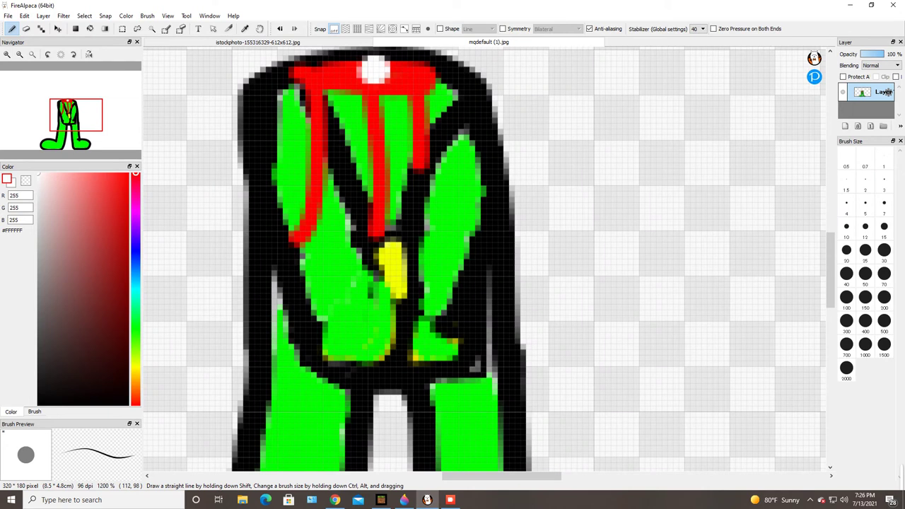
- Outline a long, rounded chainsaw blade in black, extending from the right side of the green figure's torso
mouse_move(519, 228)
mouse_down()
mouse_move(731, 209)
mouse_move(778, 222)
mouse_move(801, 246)
mouse_move(785, 279)
mouse_move(729, 307)
mouse_move(494, 330)
mouse_up()
scroll(520, 331, down, 3)
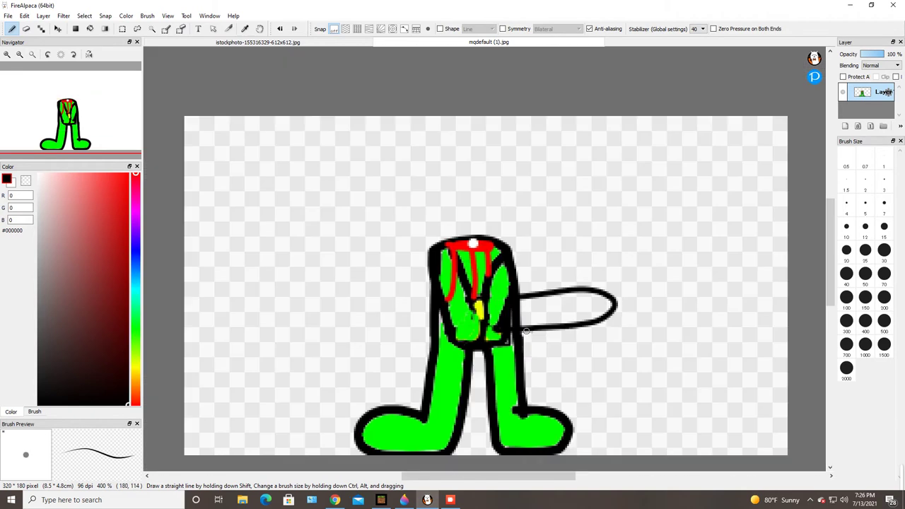
scroll(523, 333, down, 1)
- Draw a row of jagged black teeth along the blade's lower edge, from the torso around to the tip
scroll(525, 331, up, 5)
scroll(605, 337, down, 2)
scroll(658, 349, up, 2)
scroll(658, 349, down, 2)
scroll(741, 344, up, 2)
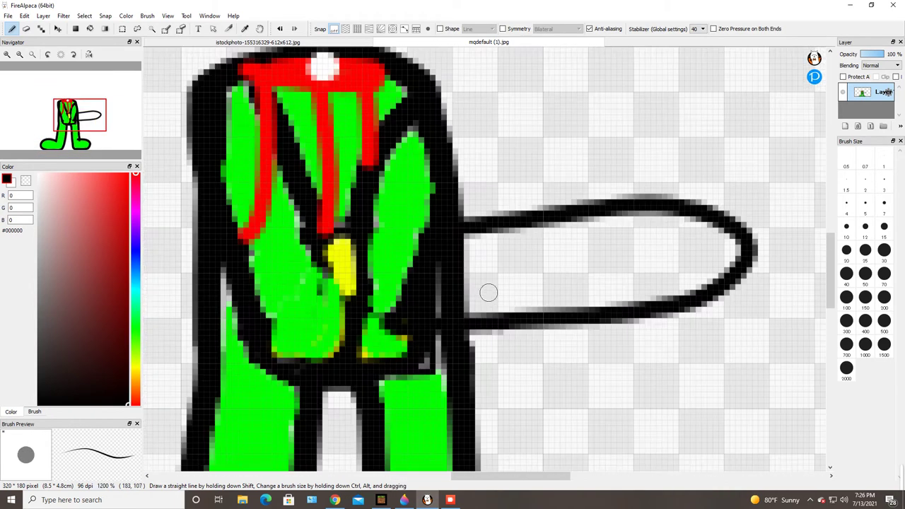
mouse_move(478, 315)
mouse_down()
mouse_move(508, 374)
mouse_move(521, 318)
mouse_up()
mouse_move(533, 355)
mouse_down()
mouse_move(567, 356)
mouse_move(582, 317)
mouse_move(599, 375)
mouse_move(631, 317)
mouse_move(658, 371)
mouse_move(660, 291)
mouse_move(664, 314)
mouse_move(705, 354)
mouse_move(705, 287)
mouse_move(748, 346)
mouse_move(741, 266)
mouse_move(780, 300)
mouse_move(767, 252)
mouse_move(750, 243)
mouse_move(791, 205)
mouse_move(724, 222)
mouse_move(746, 167)
mouse_move(676, 195)
mouse_move(683, 134)
mouse_move(620, 200)
mouse_move(600, 125)
mouse_move(558, 205)
mouse_move(530, 106)
mouse_move(499, 210)
mouse_move(455, 122)
mouse_move(453, 186)
mouse_up()
click(280, 28)
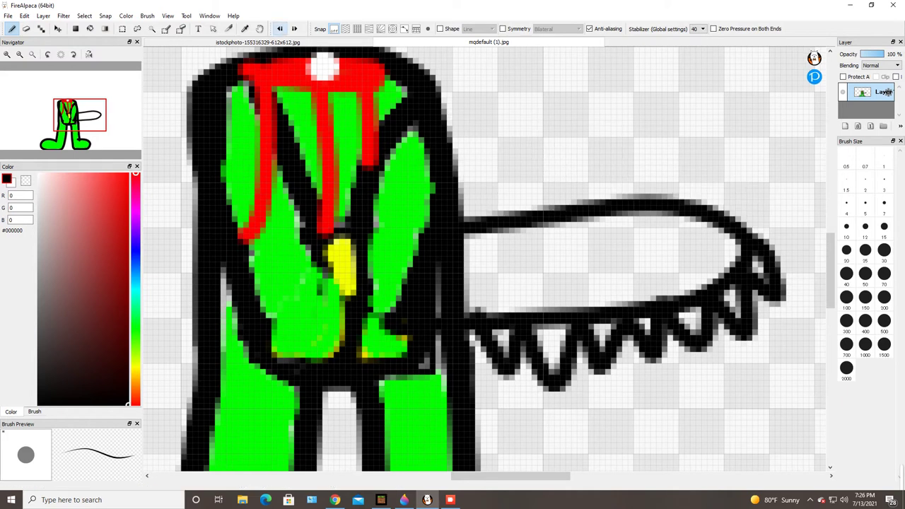
- Try to draw black teeth on the blade's upper edge near the tip, and undo the stroke
mouse_move(751, 202)
mouse_down()
mouse_move(753, 177)
mouse_move(730, 202)
mouse_move(704, 151)
mouse_move(687, 185)
mouse_up()
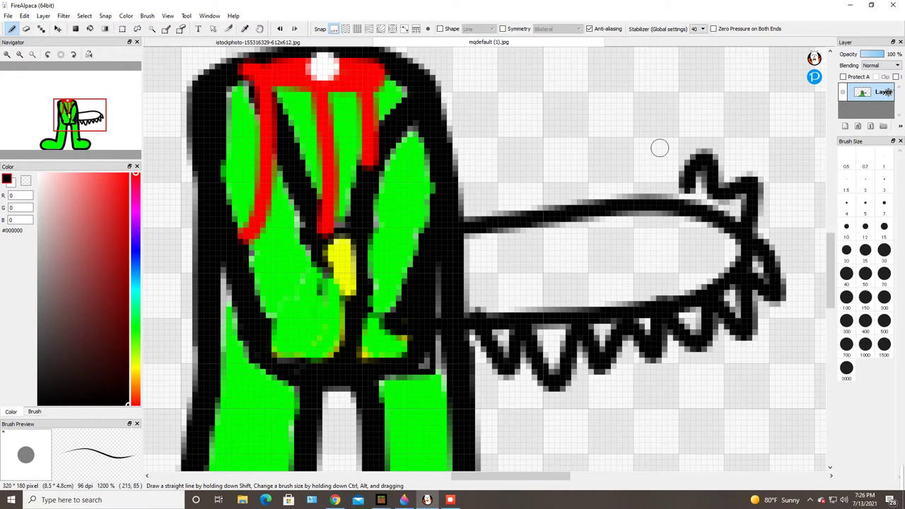
click(279, 28)
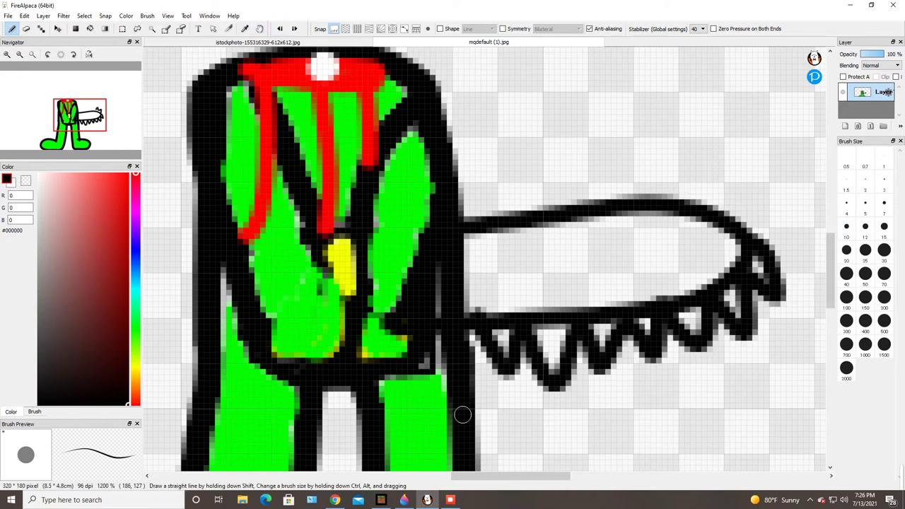
- Switch to Chrome to look at the Slendytubbies video, and return to the FireAlpaca drawing
click(335, 499)
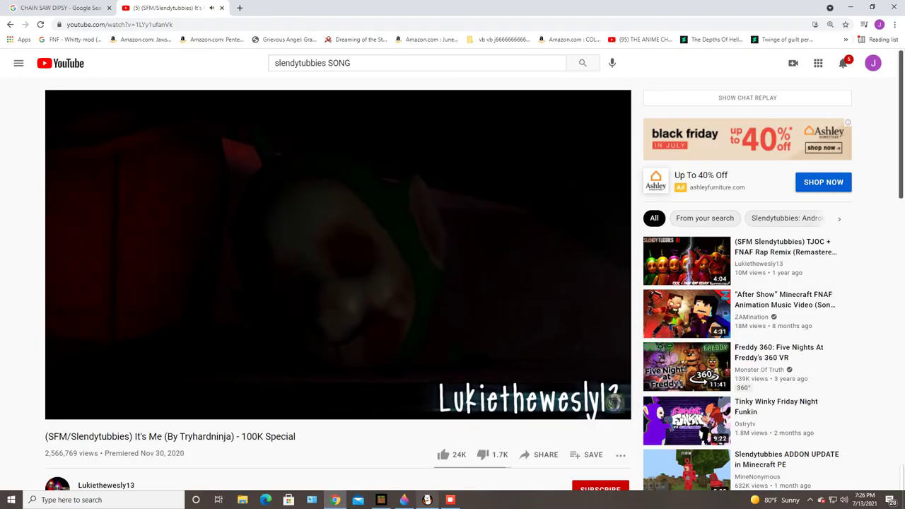
key(alt+Tab)
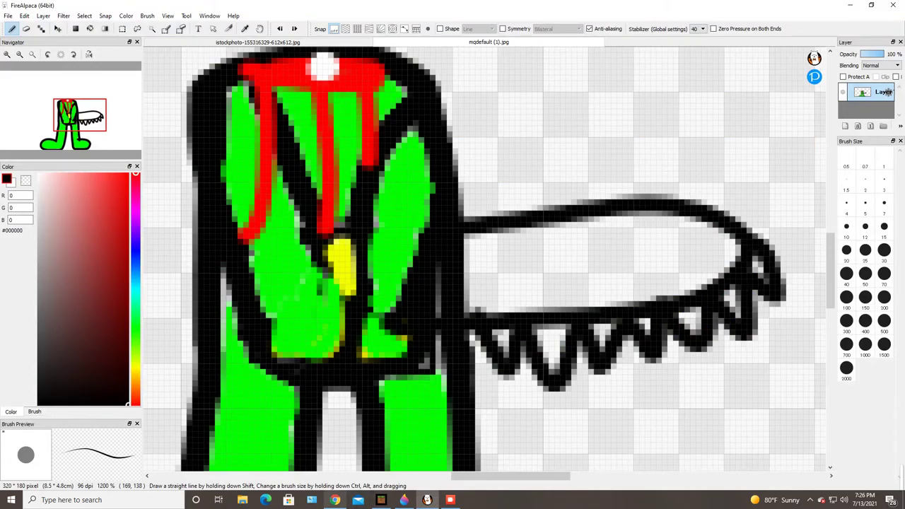
click(335, 500)
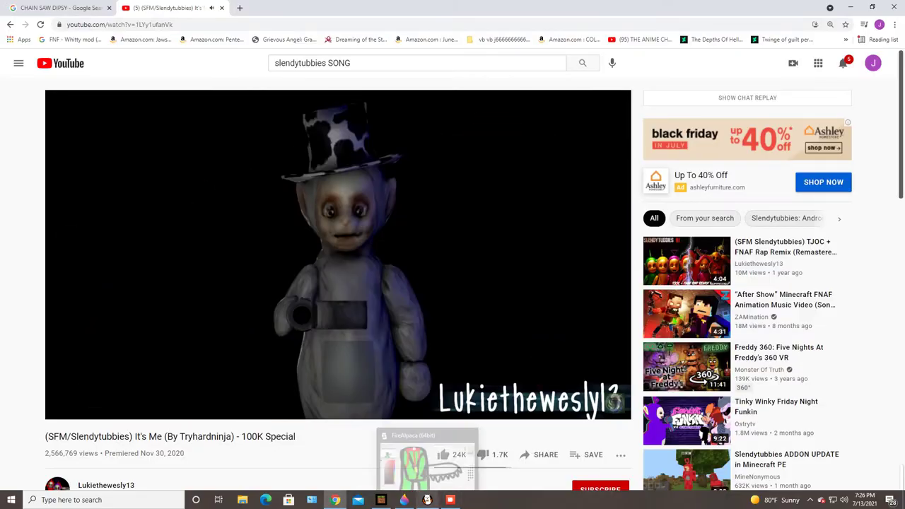
key(alt+Tab)
- Try to draw uneven black teeth along the whole upper edge of the blade, and undo those strokes
mouse_move(742, 229)
mouse_down()
mouse_move(749, 154)
mouse_move(688, 209)
mouse_move(696, 195)
mouse_move(666, 204)
mouse_move(647, 160)
mouse_move(640, 205)
mouse_up()
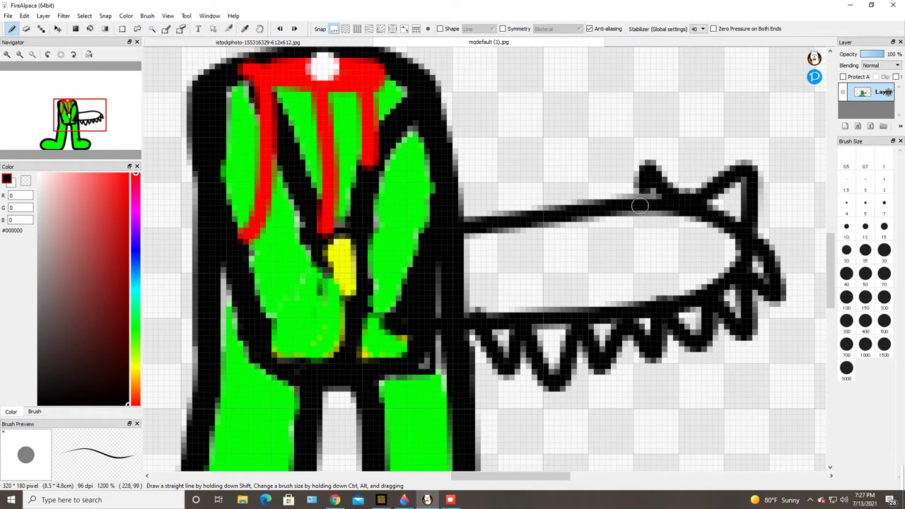
mouse_move(624, 155)
mouse_down()
mouse_move(612, 121)
mouse_move(583, 197)
mouse_move(525, 142)
mouse_move(507, 178)
mouse_move(503, 215)
mouse_move(488, 185)
mouse_up()
mouse_move(486, 147)
mouse_down()
mouse_move(475, 176)
mouse_move(469, 152)
mouse_move(460, 225)
mouse_up()
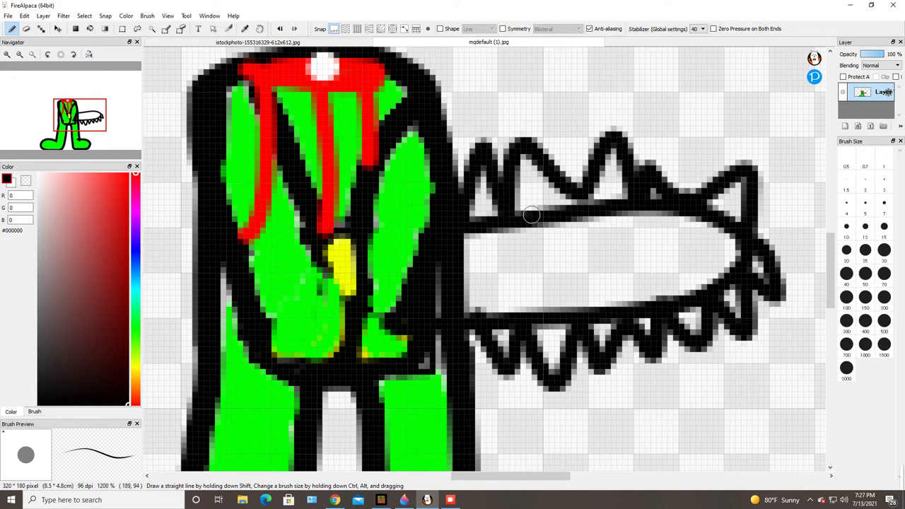
key(ctrl+z)
key(ctrl+z)
key(ctrl+z)
key(ctrl+z)
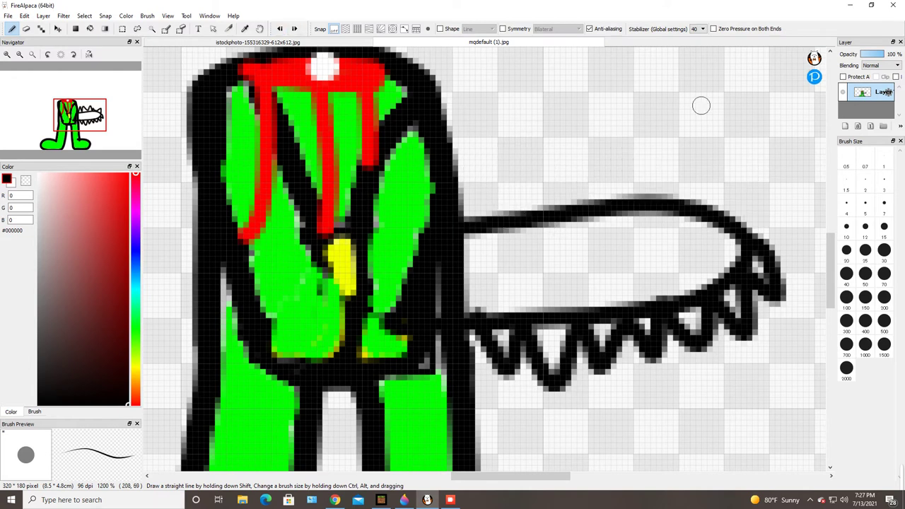
- Draw a row of pointed black teeth along the blade's upper edge, from the tip back to the torso
mouse_move(751, 237)
mouse_down()
mouse_move(769, 195)
mouse_move(719, 211)
mouse_move(714, 148)
mouse_move(703, 144)
mouse_move(676, 201)
mouse_up()
mouse_move(657, 171)
mouse_down()
mouse_move(610, 177)
mouse_move(581, 212)
mouse_move(573, 135)
mouse_move(517, 219)
mouse_move(488, 167)
mouse_move(467, 187)
mouse_move(467, 220)
mouse_up()
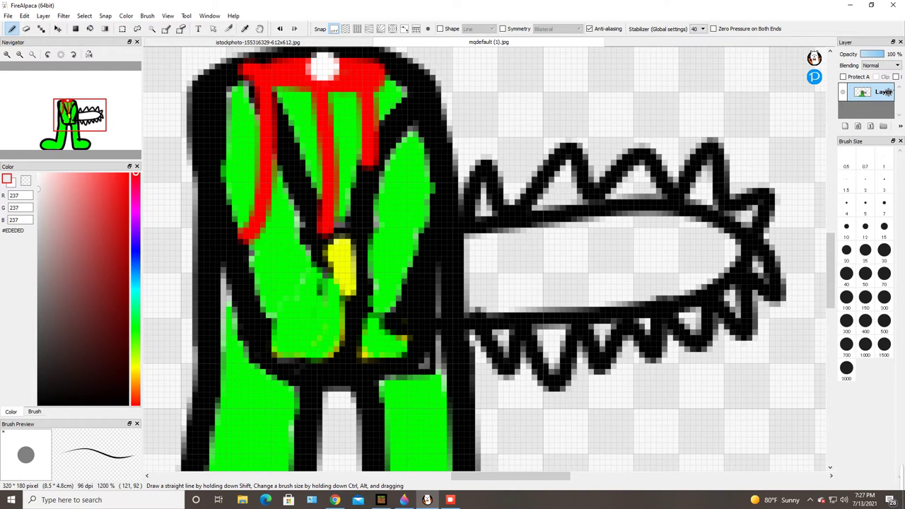
- Fill the chainsaw blade and its upper and lower teeth with light gray #D9D9D9
click(90, 28)
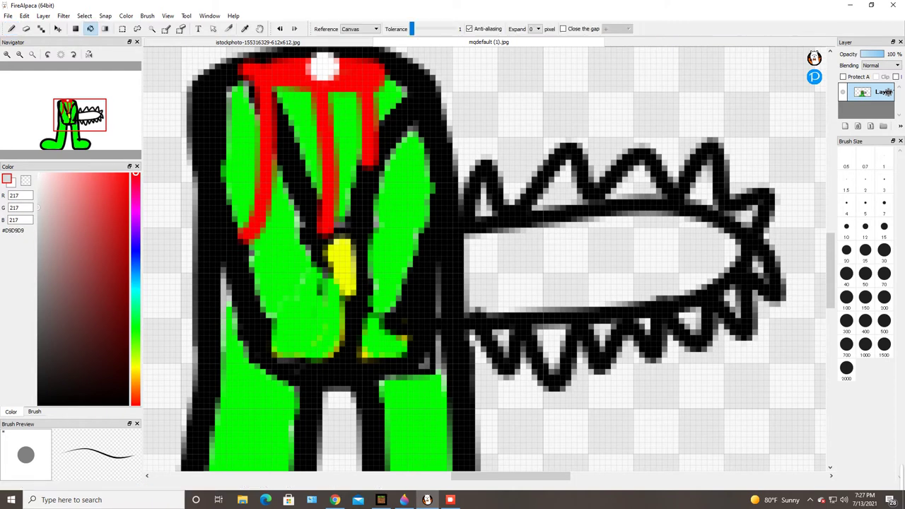
click(535, 245)
click(560, 188)
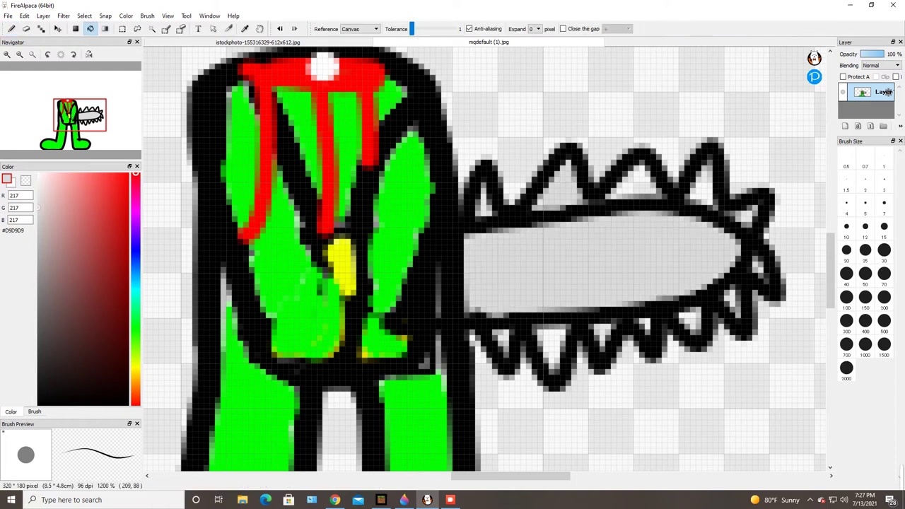
click(639, 176)
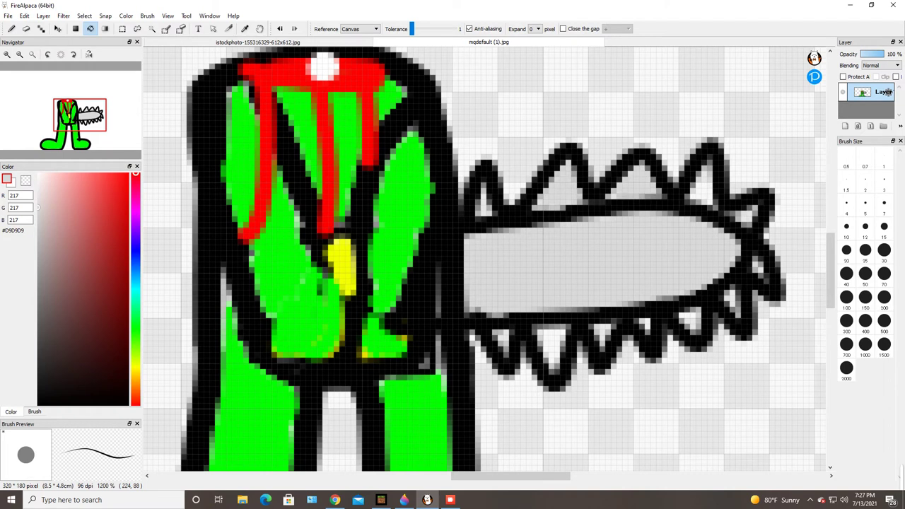
click(701, 185)
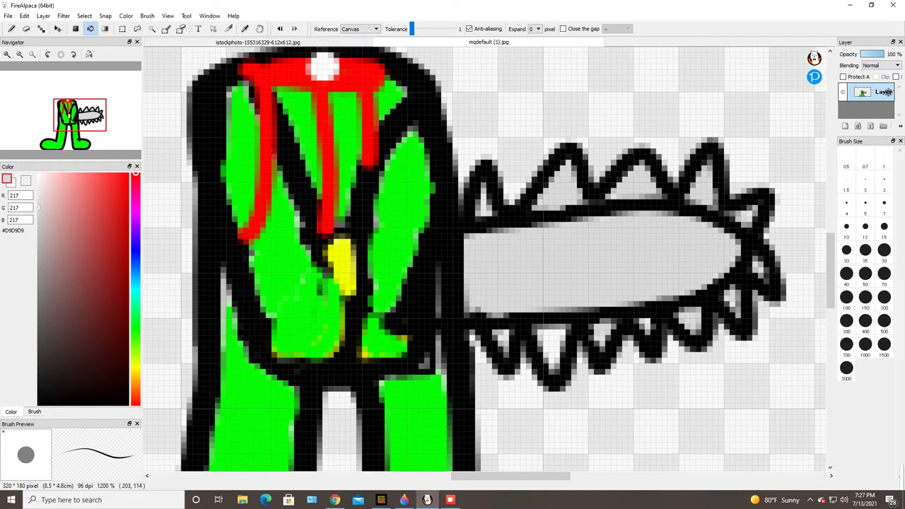
click(550, 339)
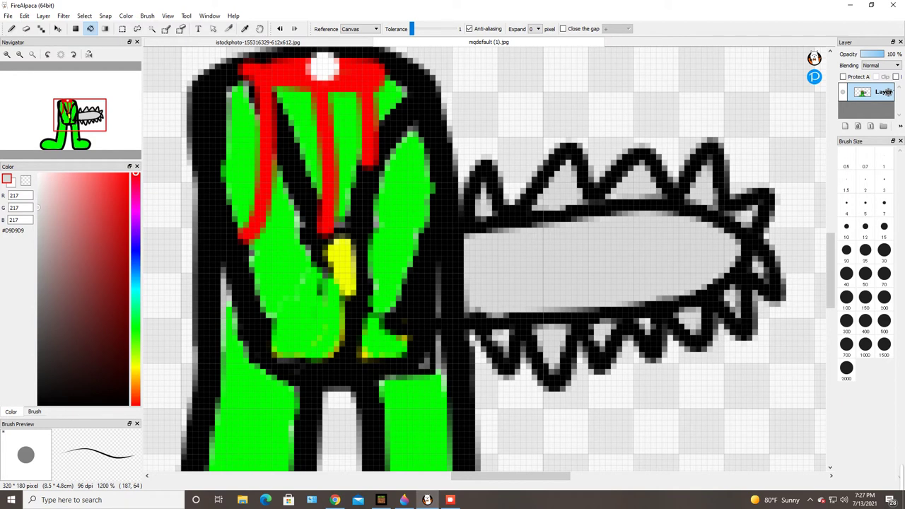
- Paint a band of red #FF0000 blood along the blade's upper edge and down inside its tip
click(85, 255)
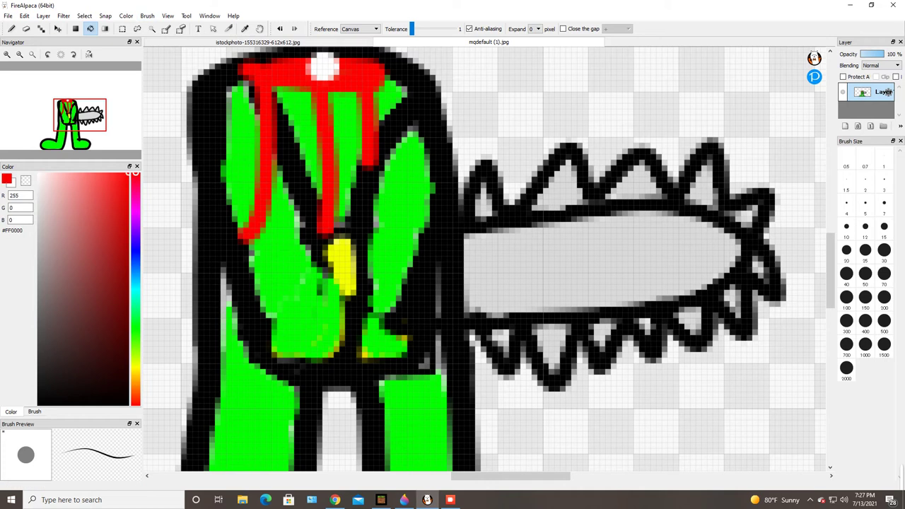
click(11, 29)
scroll(581, 354, down, 1)
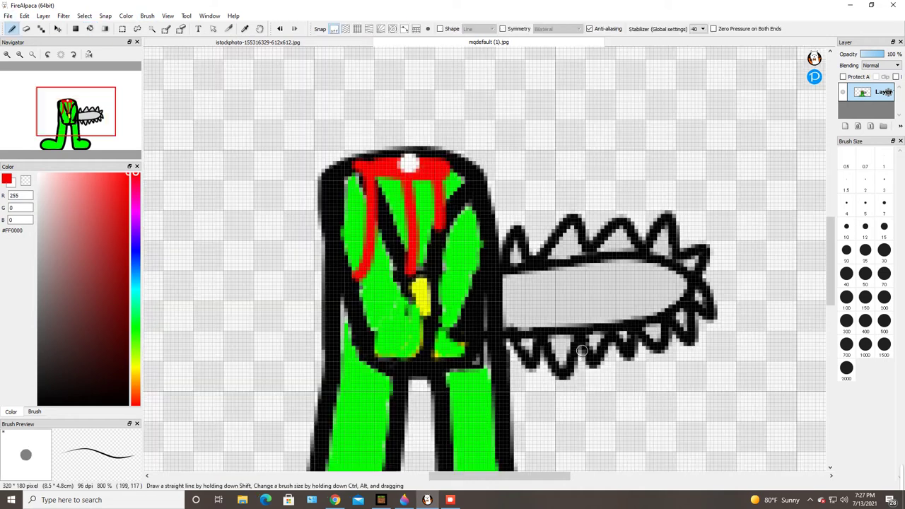
scroll(581, 351, up, 3)
scroll(525, 323, down, 2)
scroll(435, 260, up, 1)
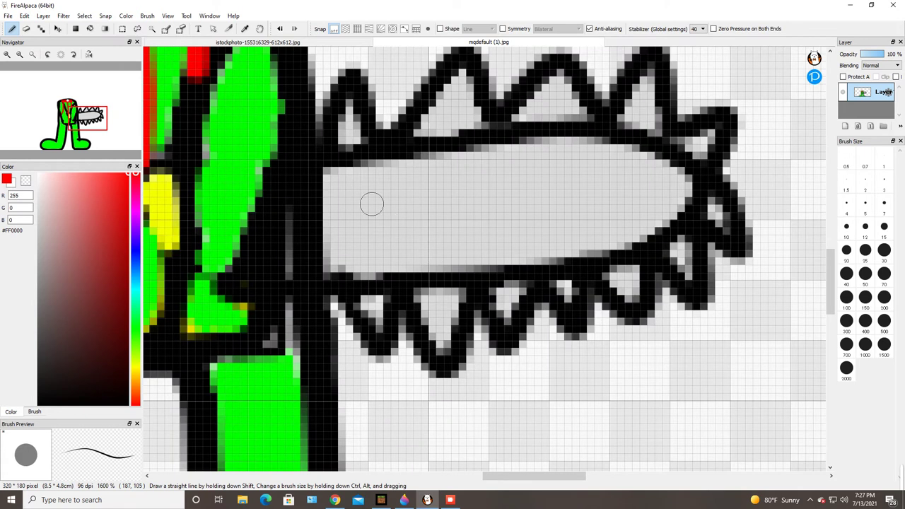
mouse_move(313, 172)
mouse_down()
mouse_move(554, 153)
mouse_move(623, 137)
mouse_move(660, 154)
mouse_move(666, 238)
mouse_move(642, 211)
mouse_move(632, 158)
mouse_move(578, 157)
mouse_up()
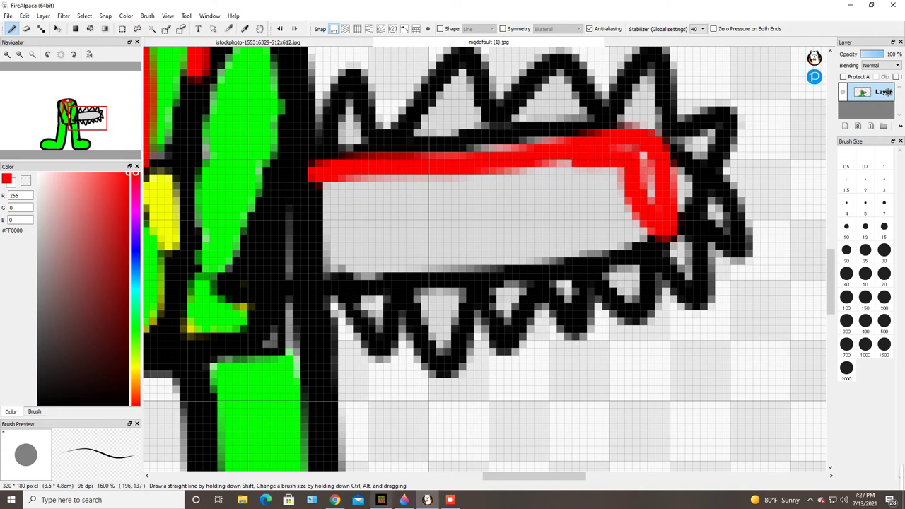
- Look at the playing video in Chrome and switch back to FireAlpaca
click(335, 499)
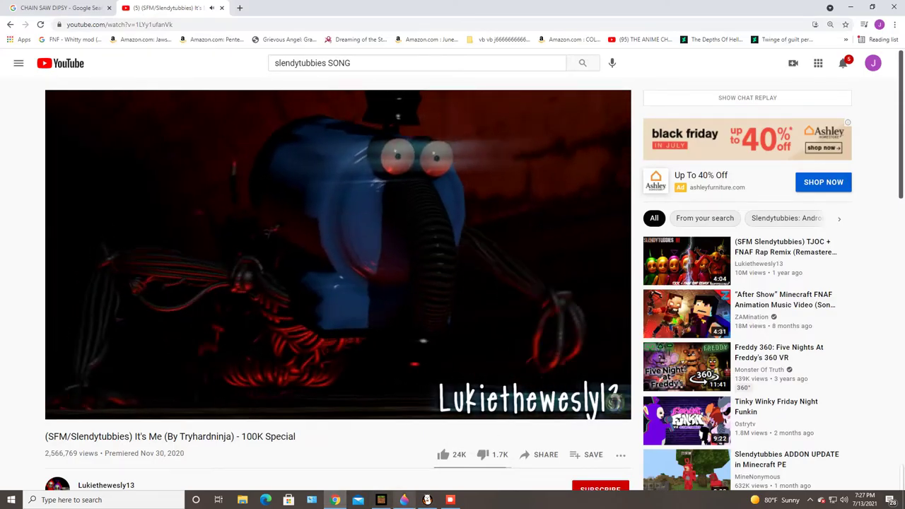
key(alt+Tab)
- Fill the gap in the red patch at the tip, thicken the band, and paint three blood drips down over the lower teeth
mouse_move(644, 174)
mouse_down()
mouse_move(660, 212)
mouse_move(667, 253)
mouse_up()
mouse_move(555, 157)
mouse_down()
mouse_move(552, 192)
mouse_move(575, 243)
mouse_move(550, 332)
mouse_move(580, 318)
mouse_move(583, 288)
mouse_move(574, 162)
mouse_move(589, 266)
mouse_move(576, 305)
mouse_up()
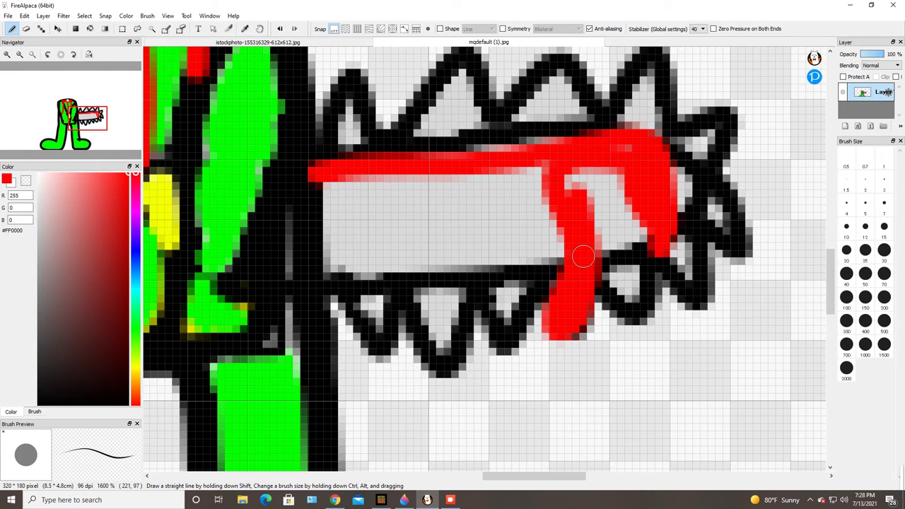
drag(631, 185, 646, 212)
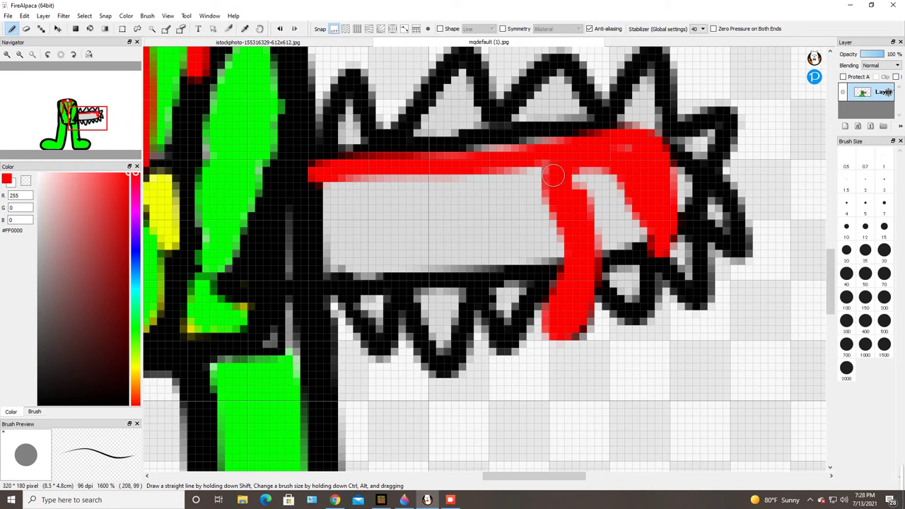
drag(571, 150, 551, 151)
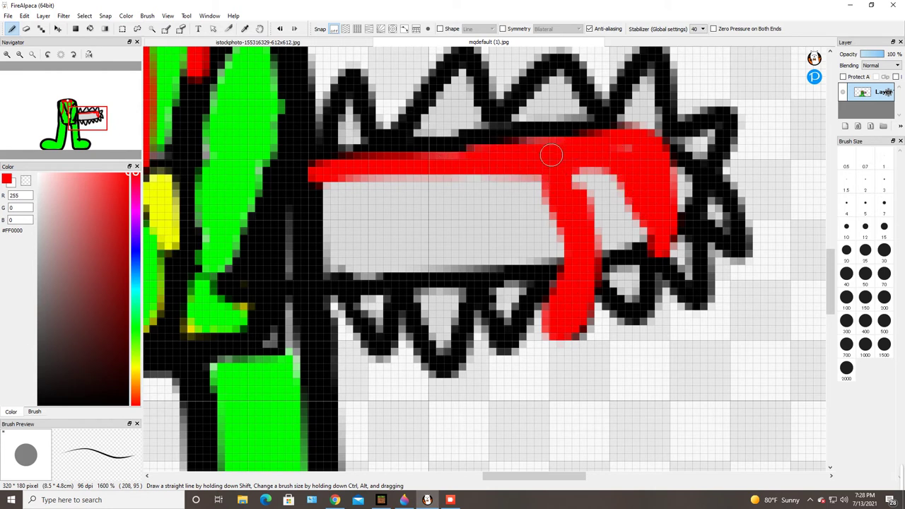
mouse_move(346, 185)
mouse_down()
mouse_move(353, 237)
mouse_move(335, 325)
mouse_move(344, 350)
mouse_move(363, 355)
mouse_move(351, 297)
mouse_move(371, 248)
mouse_move(369, 196)
mouse_move(351, 179)
mouse_move(419, 174)
mouse_move(410, 336)
mouse_move(432, 348)
mouse_move(427, 272)
mouse_up()
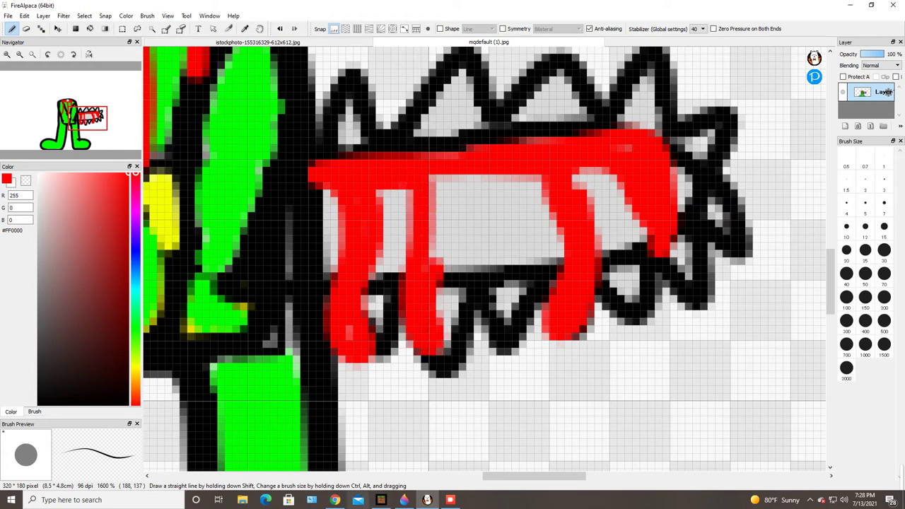
- Switch to Chrome, rewind the Slendytubbies video to view the characters, and return to FireAlpaca
click(334, 500)
key(Left)
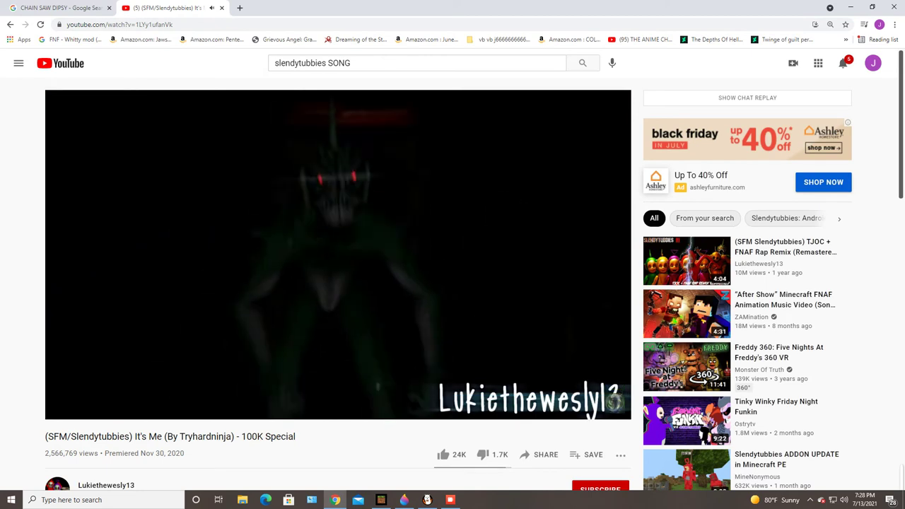
mouse_move(427, 499)
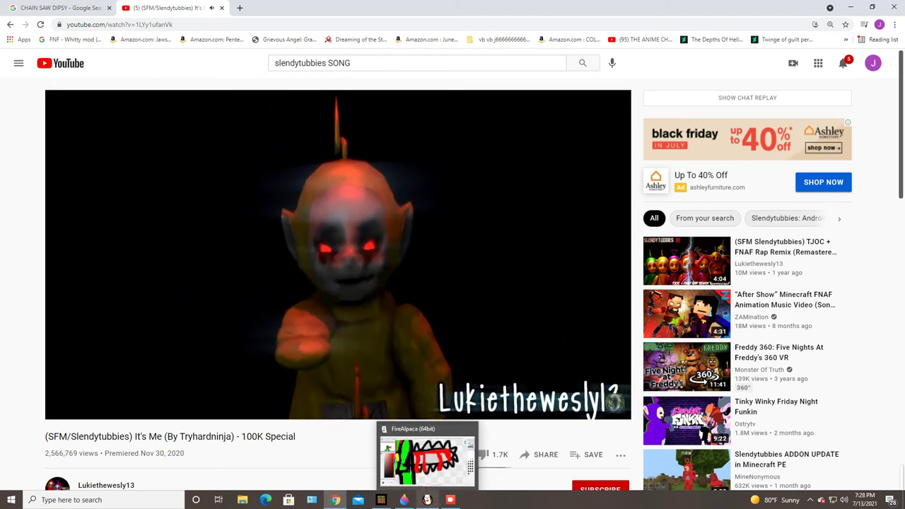
click(449, 500)
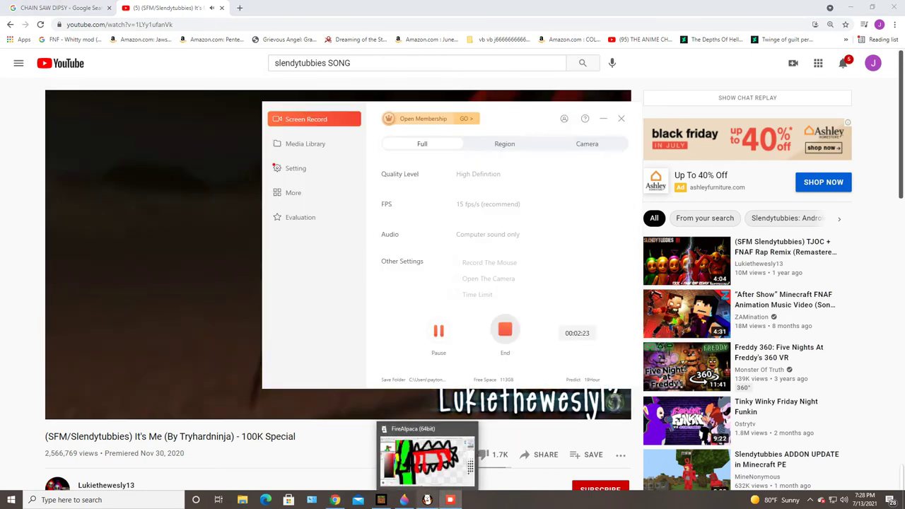
click(426, 500)
- Paint another red blood drip down the middle of the blade and over a lower tooth
drag(476, 168, 493, 345)
drag(487, 256, 503, 183)
scroll(523, 178, down, 6)
scroll(506, 306, up, 4)
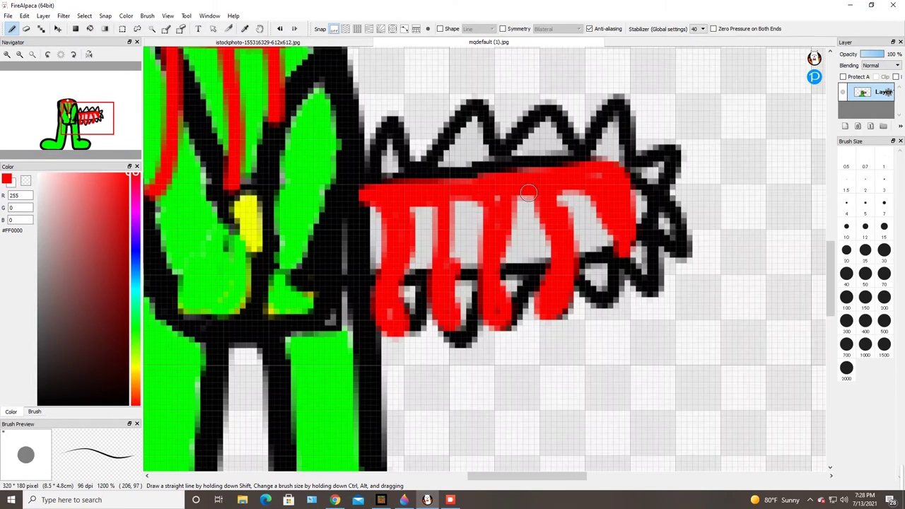
scroll(516, 331, up, 3)
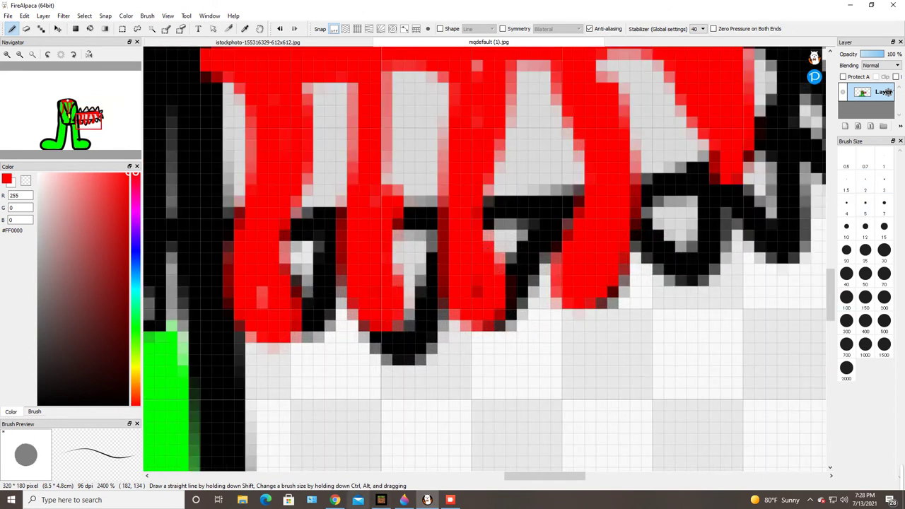
- Rewind the video in Chrome to examine the headless chainsaw character, and return to FireAlpaca
click(335, 500)
key(Left)
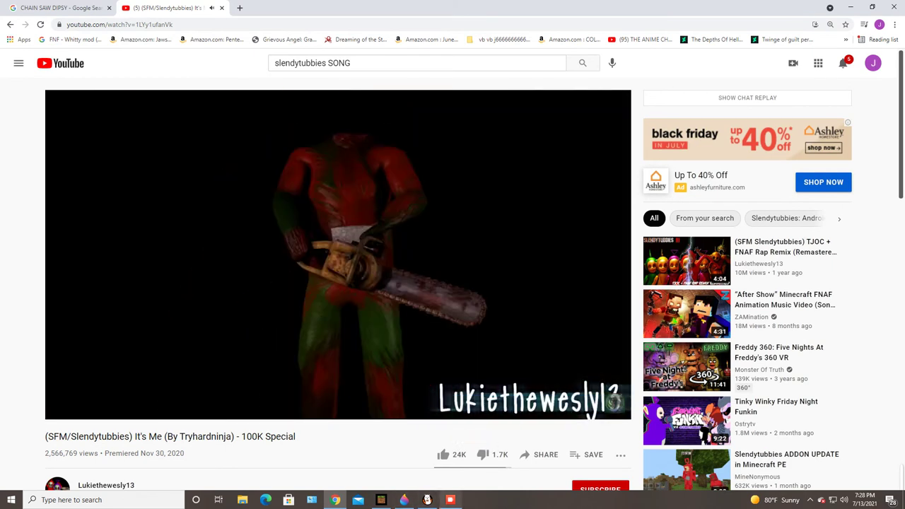
click(427, 500)
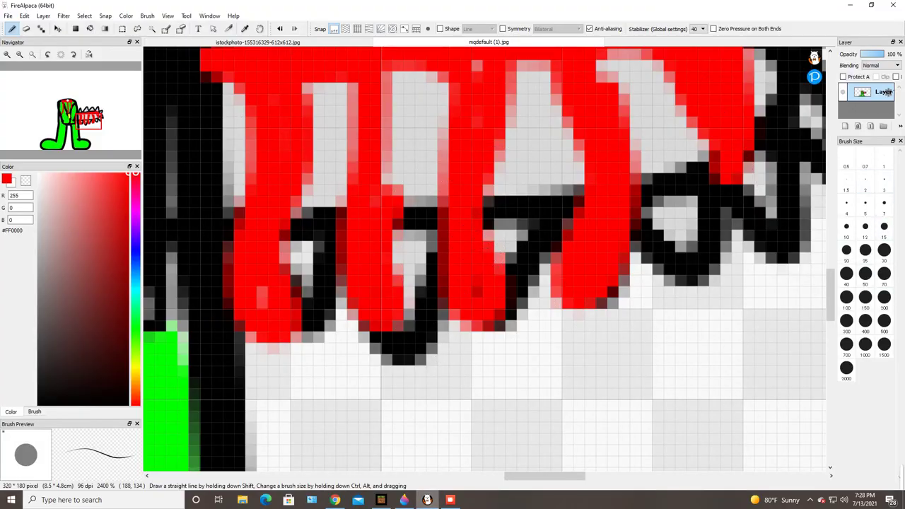
- Switch to Chrome, enlarge the Slendytubbies Wiki Dipsy image in the CHAIN SAW DIPSY results for reference, and return to FireAlpaca
click(335, 499)
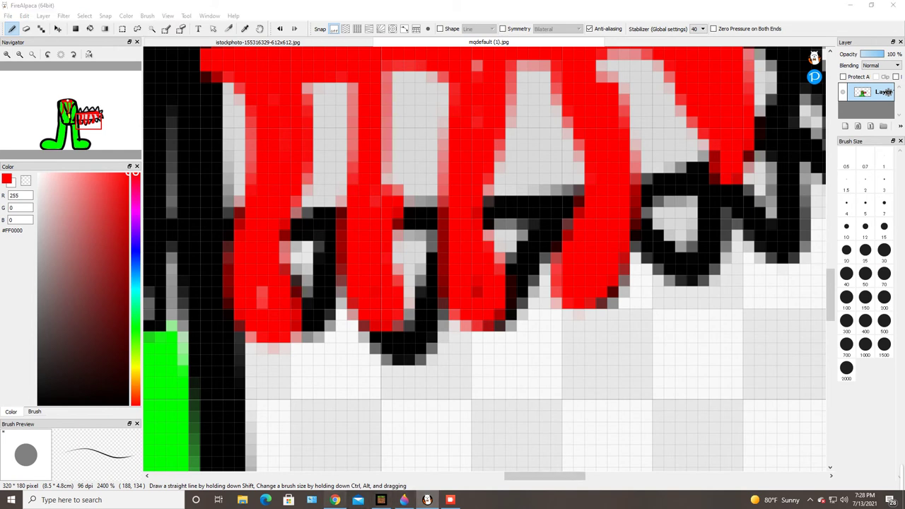
key(ctrl+t)
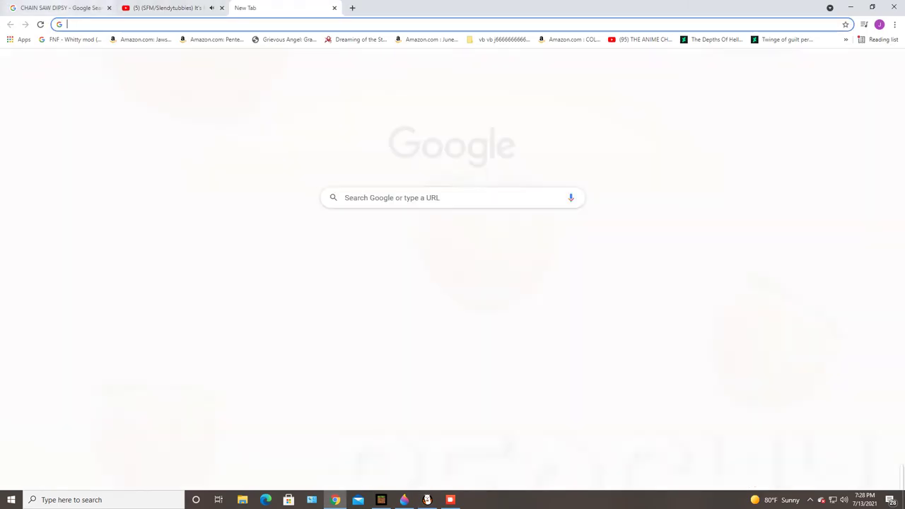
click(60, 8)
scroll(349, 190, up, 8)
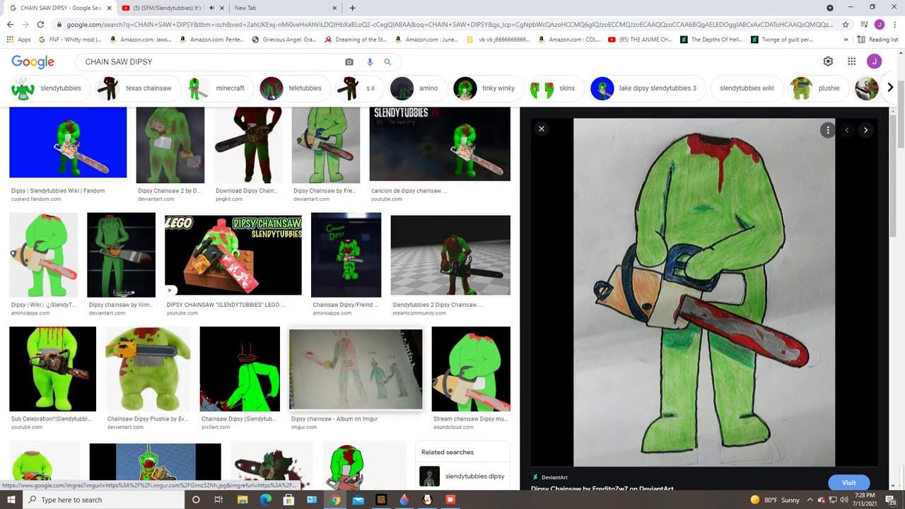
scroll(355, 354, up, 2)
click(50, 145)
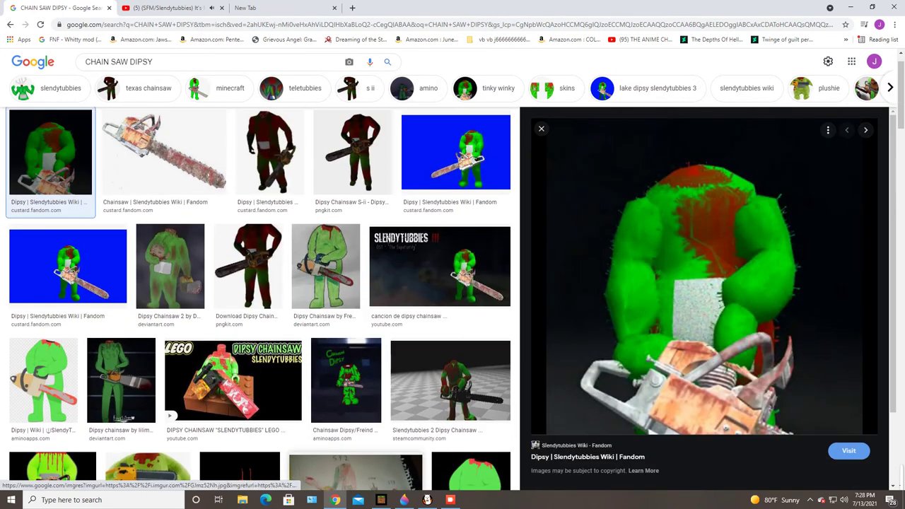
click(427, 500)
- Choose light pink #FFCECE and paint a small highlight on the tip of the blade's blood drip nearest the body
scroll(548, 263, down, 2)
scroll(547, 262, up, 2)
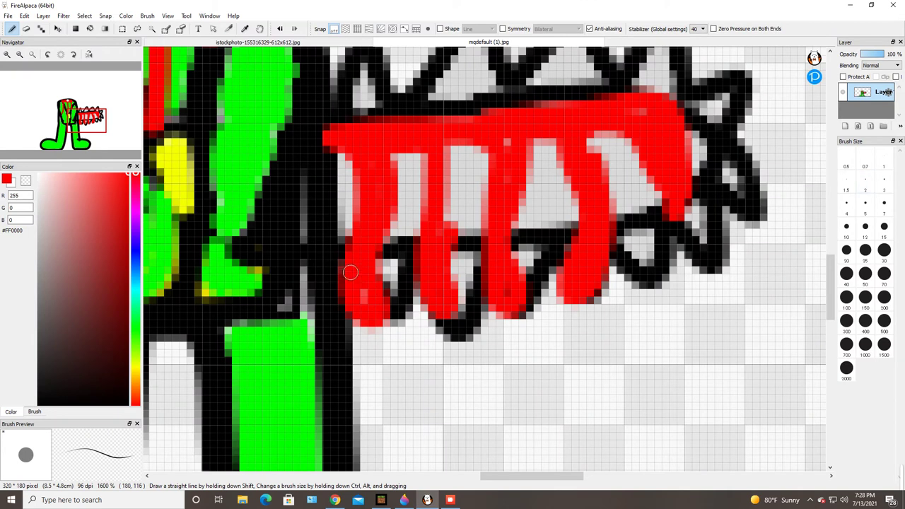
click(55, 173)
key(])
key(])
key([)
key([)
key([)
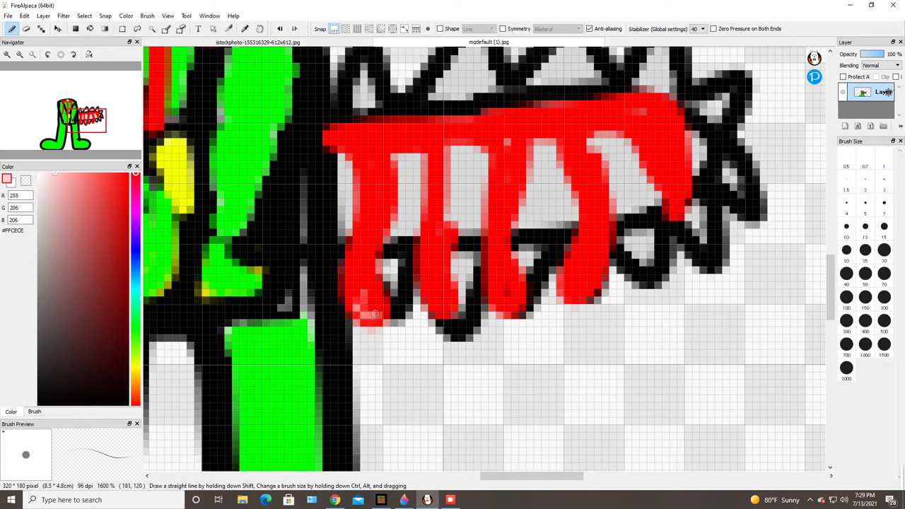
key(bracketright)
key(bracketright)
key(bracketright)
key(bracketright)
key(bracketright)
key(bracketleft)
key(bracketleft)
- Resize the brush and dab light pink highlights on the ends of the remaining blood drips along the chainsaw blade
click(846, 205)
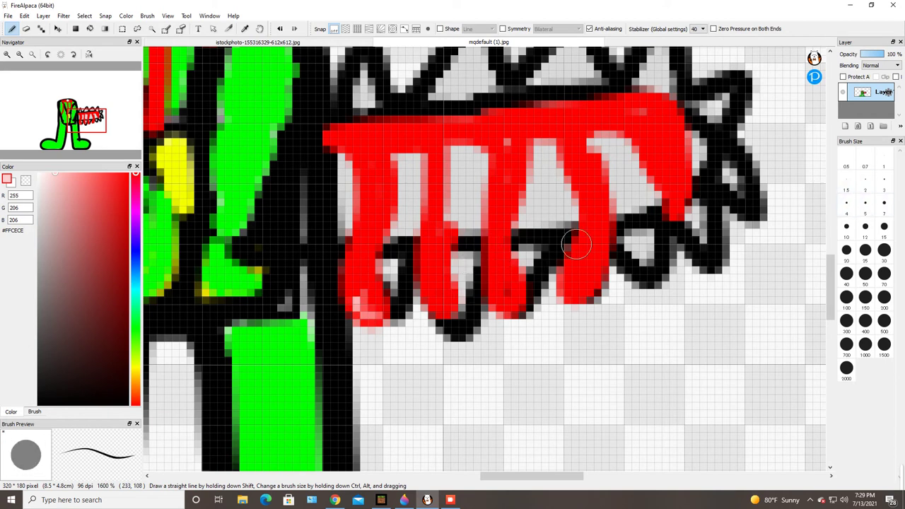
click(883, 184)
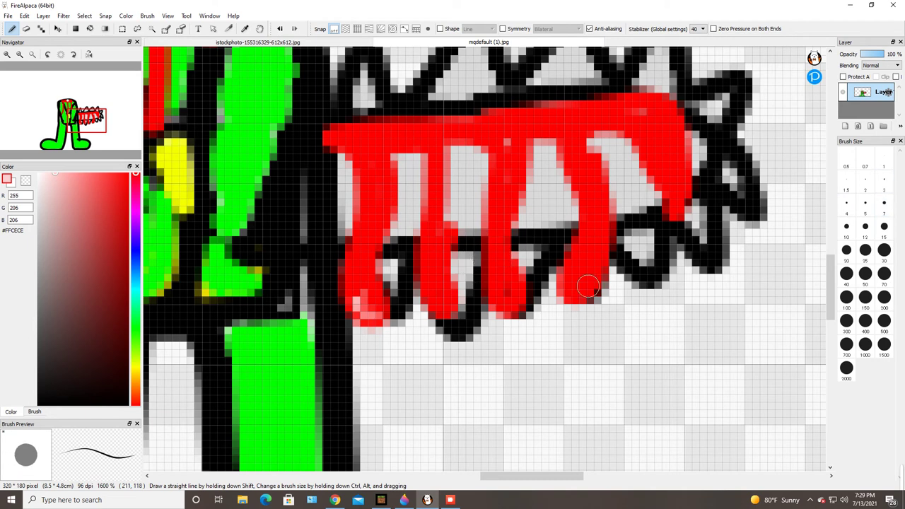
drag(497, 292, 494, 302)
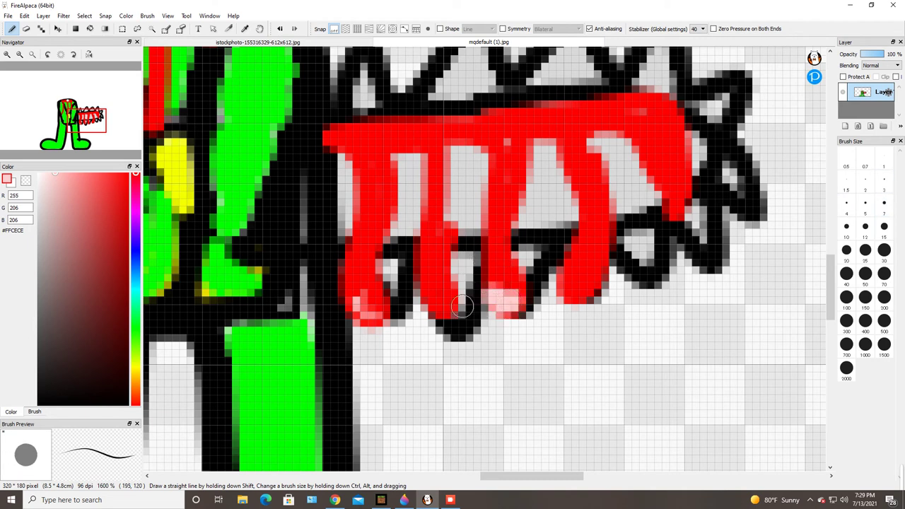
drag(432, 303, 443, 304)
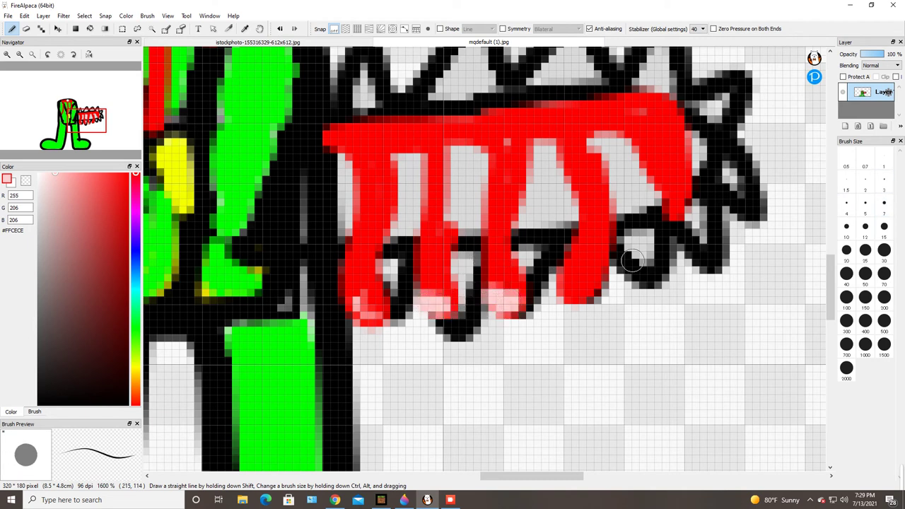
click(563, 281)
click(588, 285)
click(663, 188)
click(679, 198)
scroll(665, 215, down, 3)
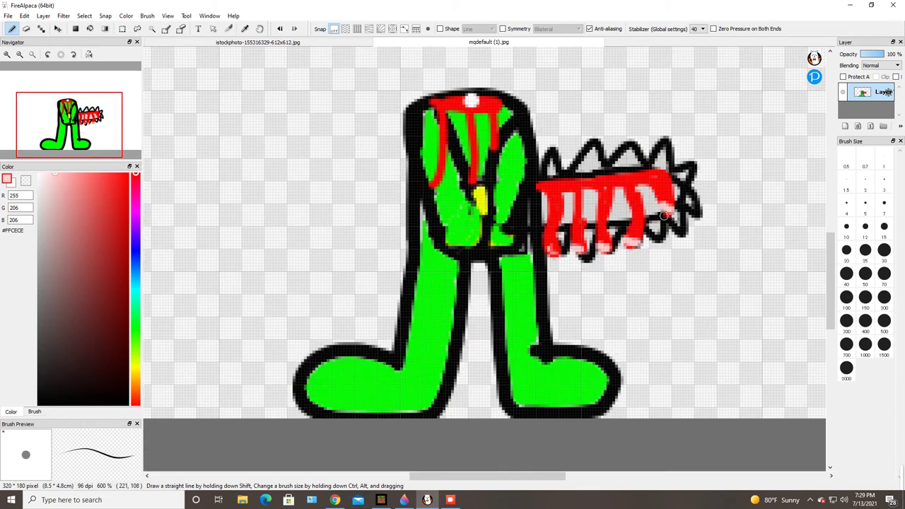
scroll(438, 256, down, 2)
scroll(441, 200, up, 1)
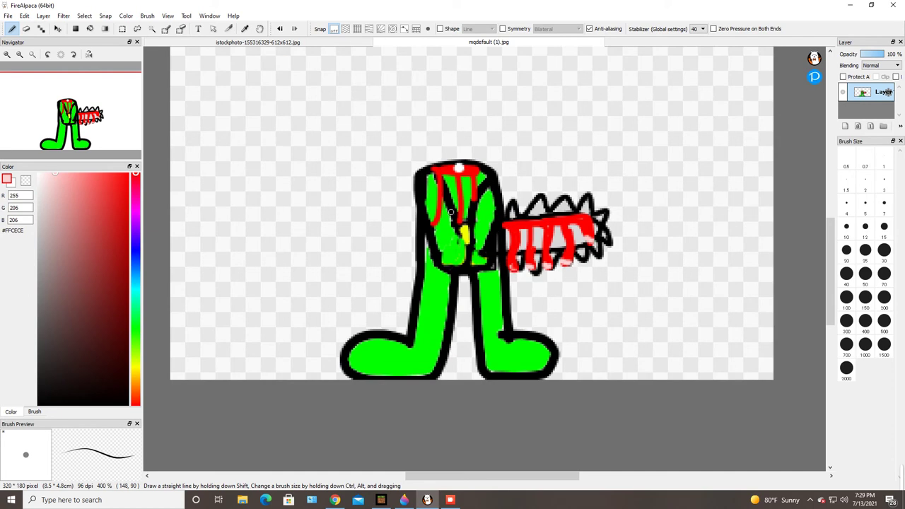
- Switch to Chrome, check the Slendytubbies YouTube video, and return to FireAlpaca
click(337, 499)
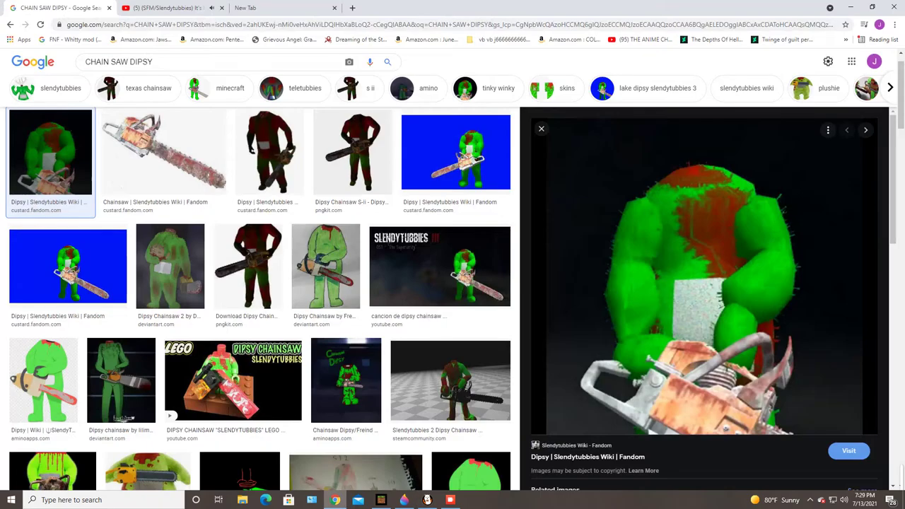
click(167, 7)
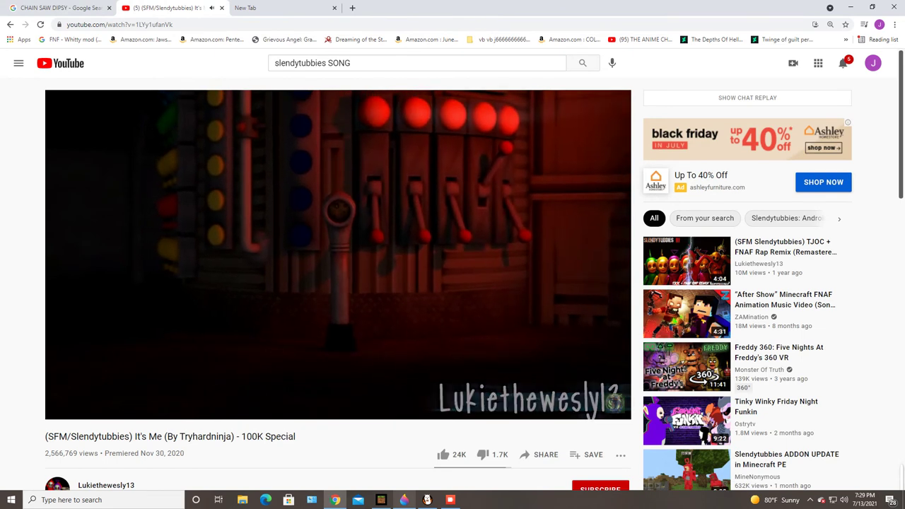
key(alt+Tab)
- Dab a light pink highlight on the lower end of each of the three blood drips on the chest
scroll(387, 399, down, 5)
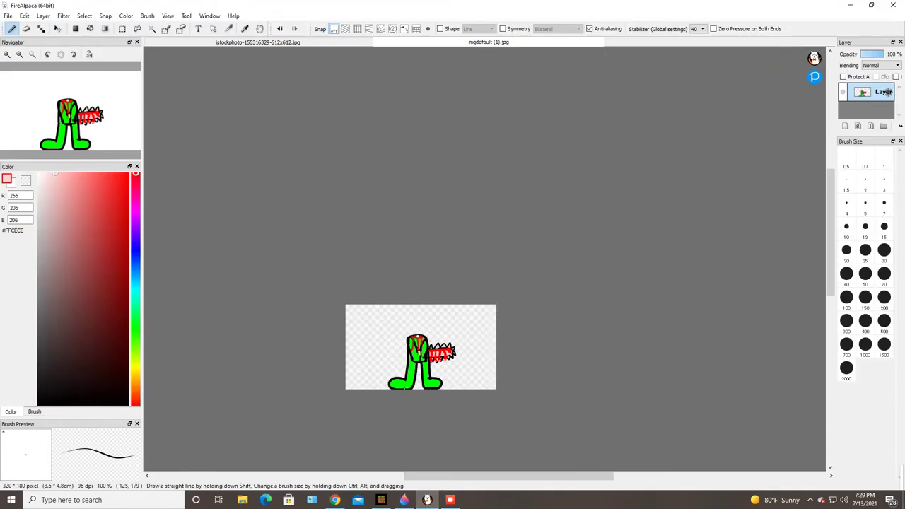
scroll(403, 387, up, 5)
scroll(509, 328, up, 2)
scroll(515, 402, down, 3)
scroll(506, 347, up, 6)
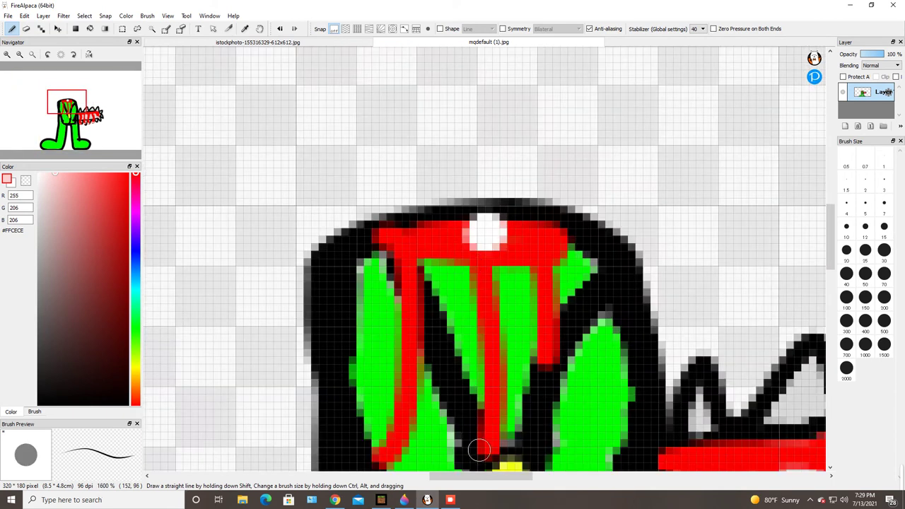
drag(478, 448, 484, 442)
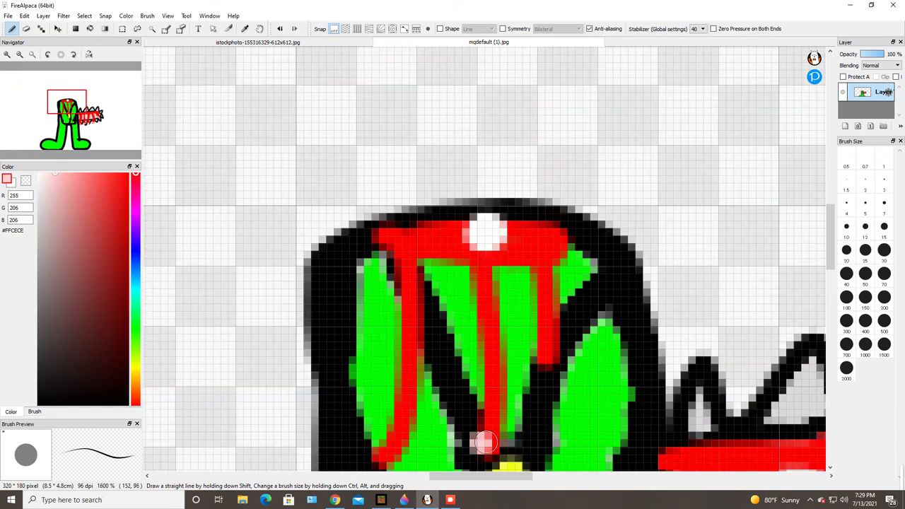
click(551, 346)
click(387, 449)
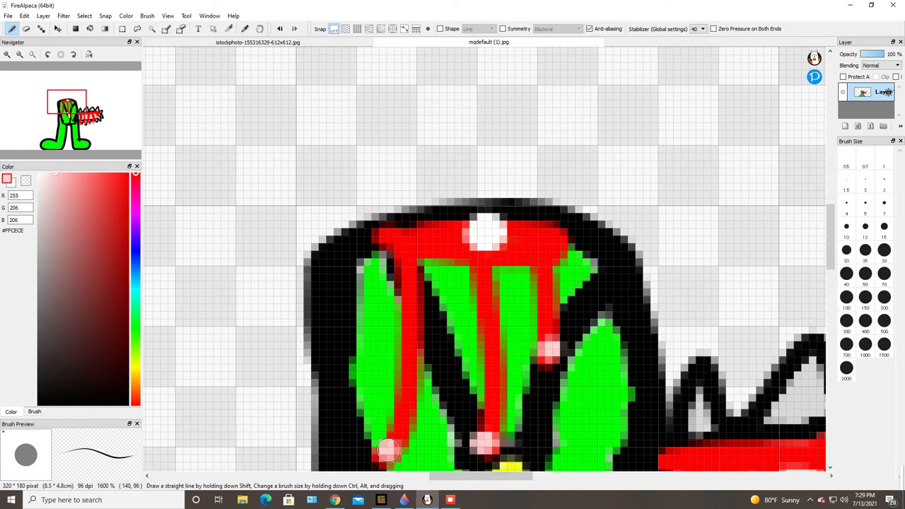
scroll(409, 411, down, 2)
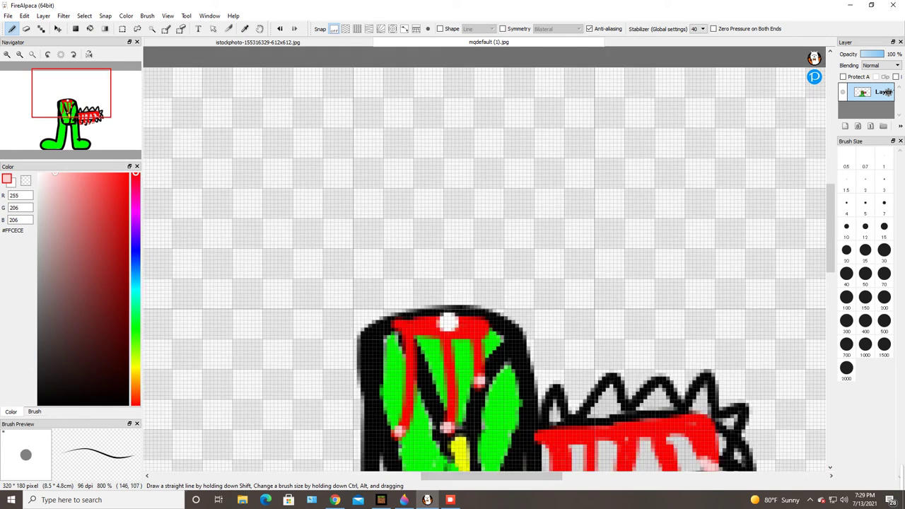
- Switch to Chrome to view the closing part of the Slendytubbies video, and return to FireAlpaca
click(335, 500)
key(Left)
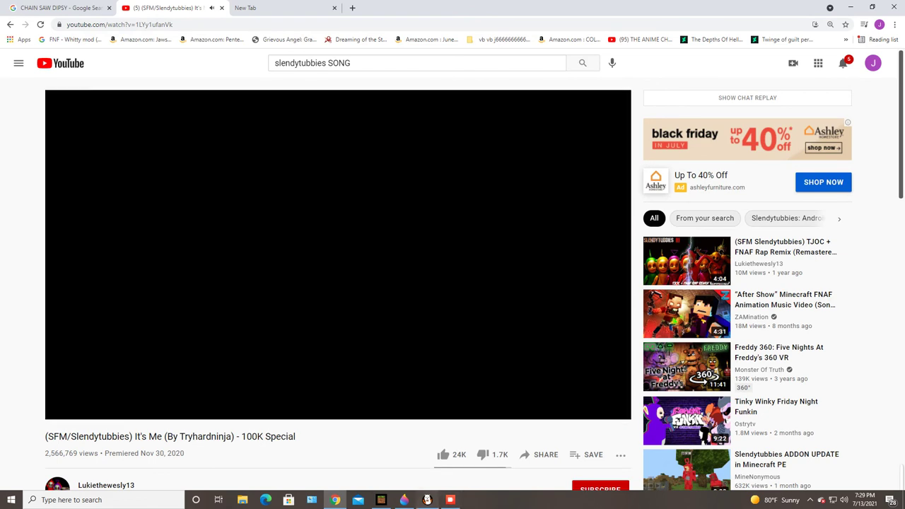
key(alt+Tab)
click(335, 499)
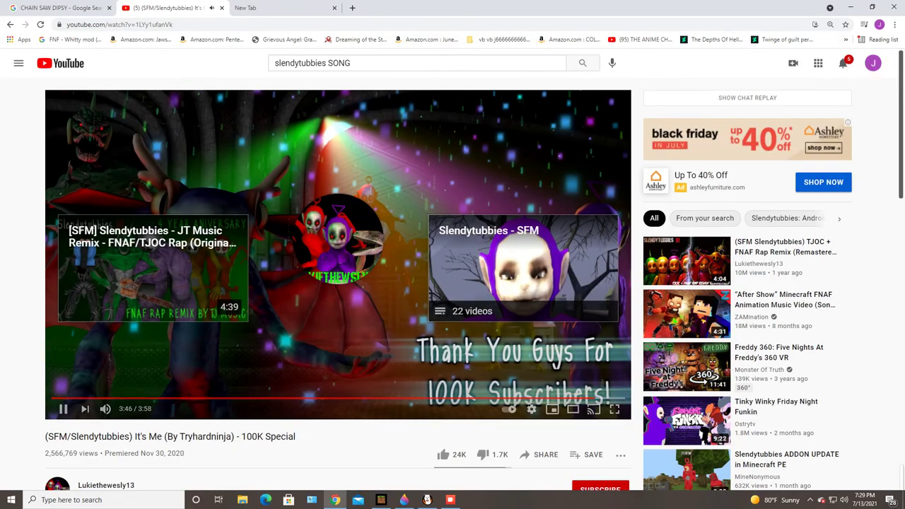
click(426, 500)
scroll(521, 234, up, 1)
scroll(528, 259, down, 1)
scroll(529, 260, down, 3)
scroll(525, 401, up, 2)
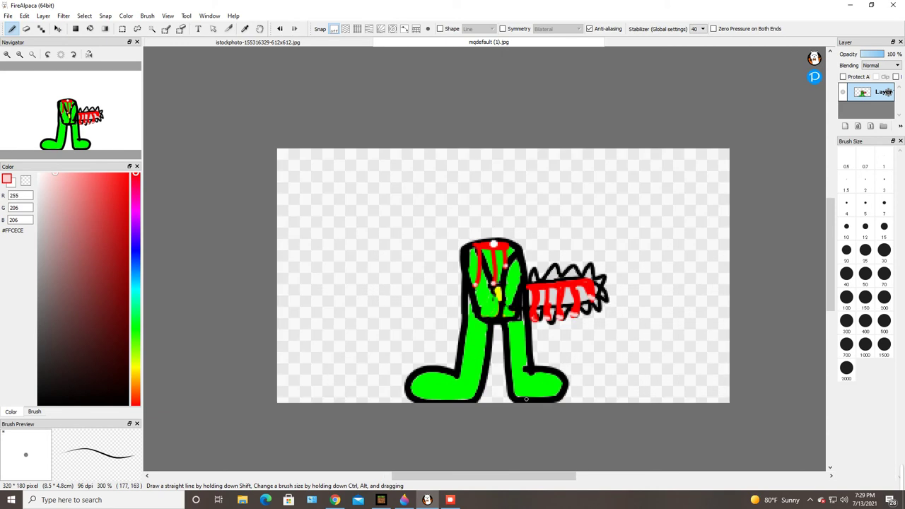
scroll(535, 386, up, 2)
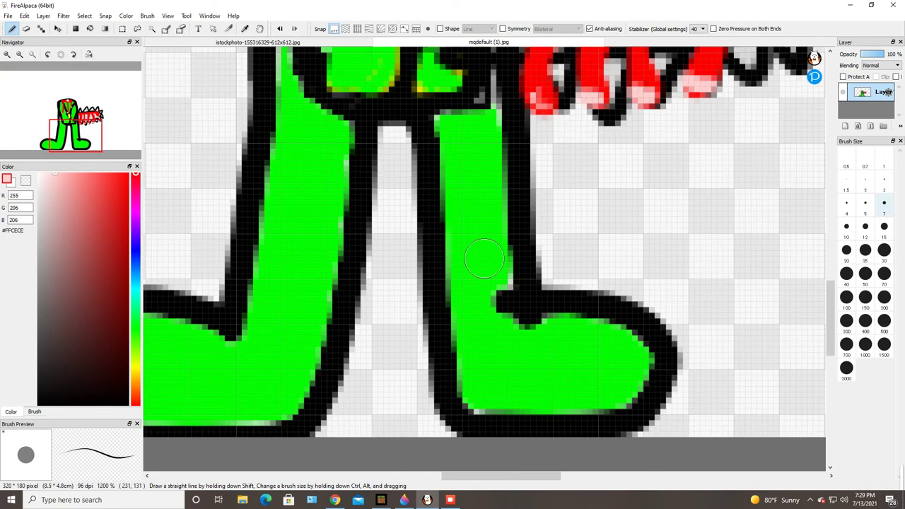
- Rewind the Slendytubbies video in Chrome to 0:00 and return to FireAlpaca
click(335, 499)
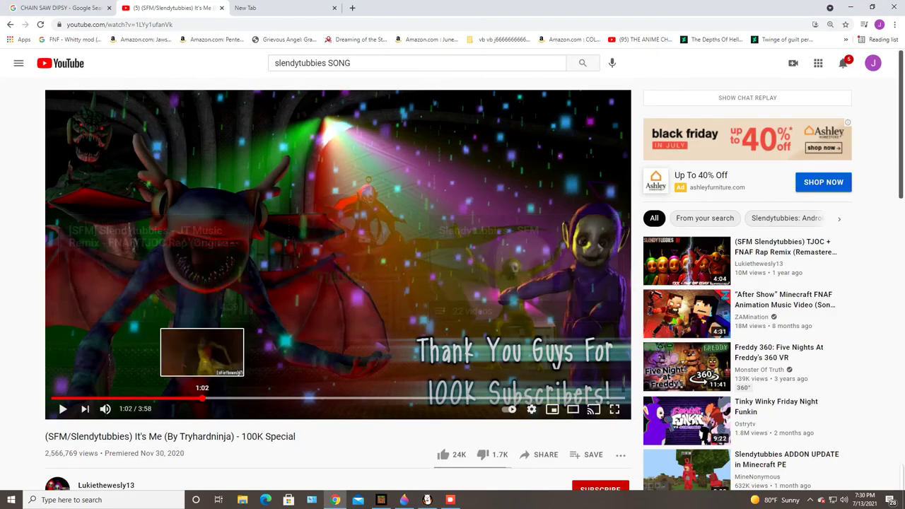
click(51, 397)
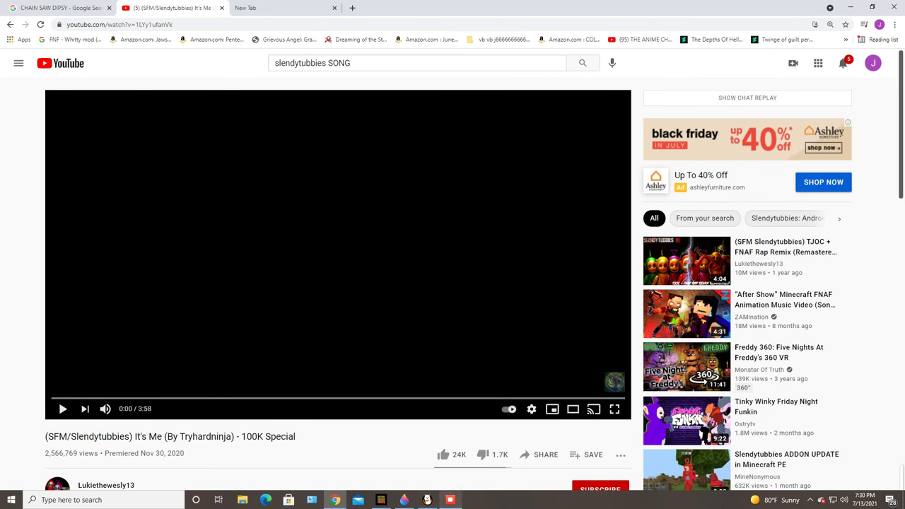
click(427, 499)
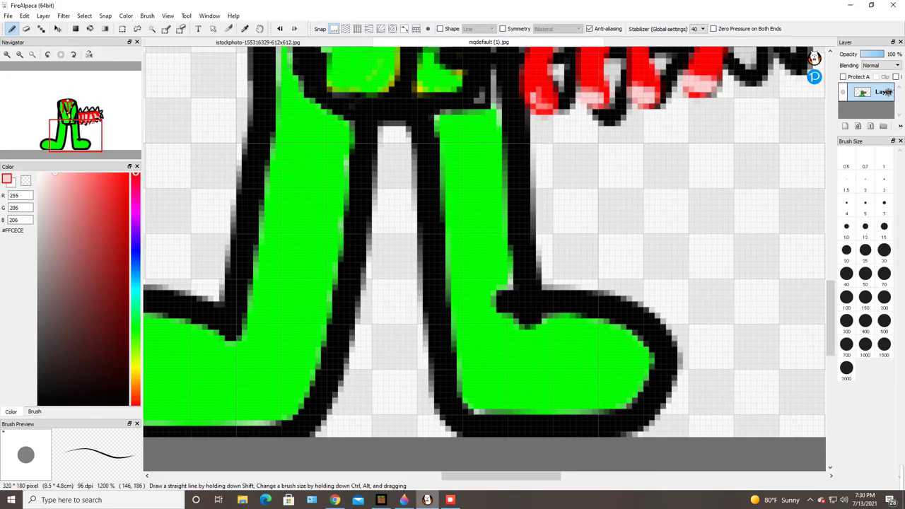
- Choose red #FF0000 and paint a diagonal blood streak across the chest between the middle drip and the drip nearest the chainsaw
scroll(554, 405, up, 3)
scroll(588, 341, down, 8)
scroll(572, 304, up, 3)
click(111, 218)
scroll(495, 233, down, 5)
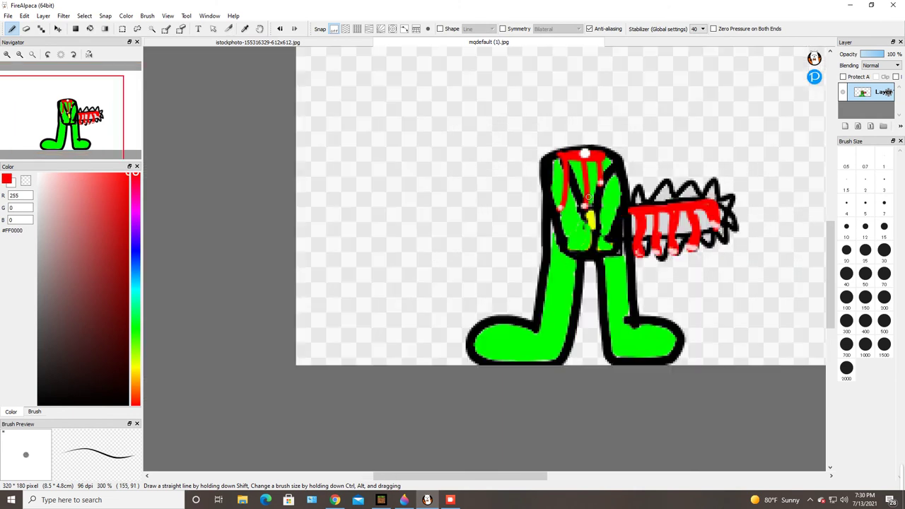
scroll(612, 177, up, 8)
mouse_move(612, 177)
mouse_down()
mouse_move(590, 287)
mouse_move(620, 127)
mouse_move(646, 63)
mouse_move(657, 85)
mouse_up()
scroll(657, 85, down, 5)
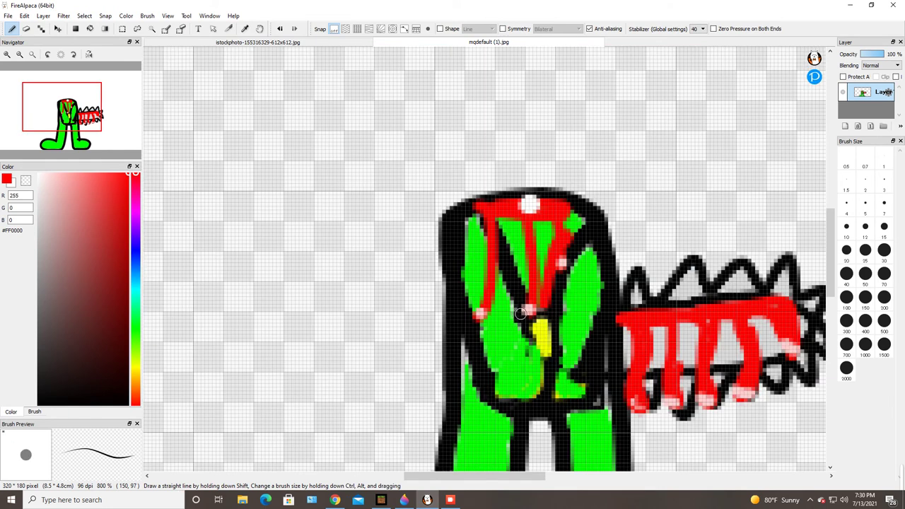
- Paint a red blood patch over the top of the foot on the chainsaw side, looping down onto the foot
scroll(588, 401, down, 2)
scroll(628, 336, up, 6)
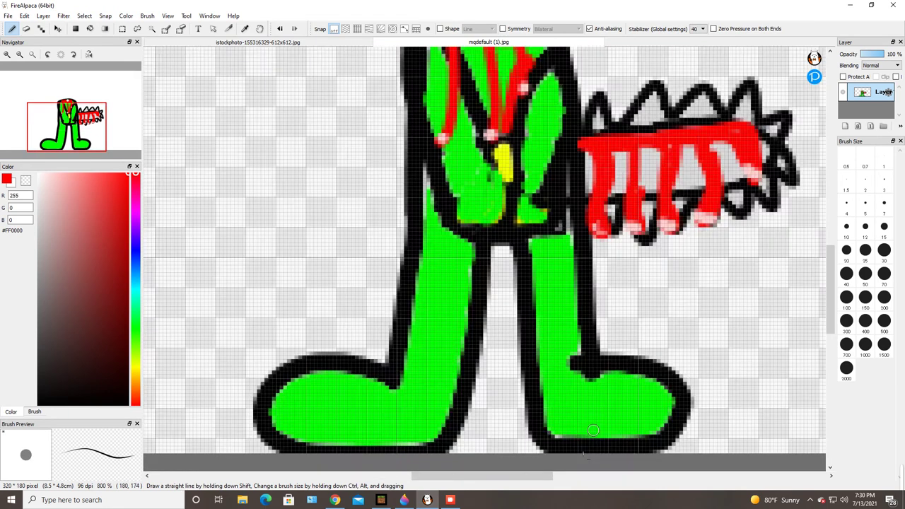
mouse_move(596, 309)
mouse_down()
mouse_move(708, 339)
mouse_move(738, 363)
mouse_up()
mouse_move(594, 311)
mouse_down()
mouse_move(607, 315)
mouse_move(622, 364)
mouse_move(619, 414)
mouse_move(684, 367)
mouse_move(735, 374)
mouse_move(671, 347)
mouse_move(687, 359)
mouse_up()
mouse_move(683, 244)
mouse_down()
mouse_move(662, 286)
mouse_move(665, 333)
mouse_up()
- Return to the brush and fill the green gap inside the foot's blood patch with red
key(space)
click(279, 28)
mouse_move(656, 336)
mouse_down()
mouse_move(651, 376)
mouse_move(650, 320)
mouse_up()
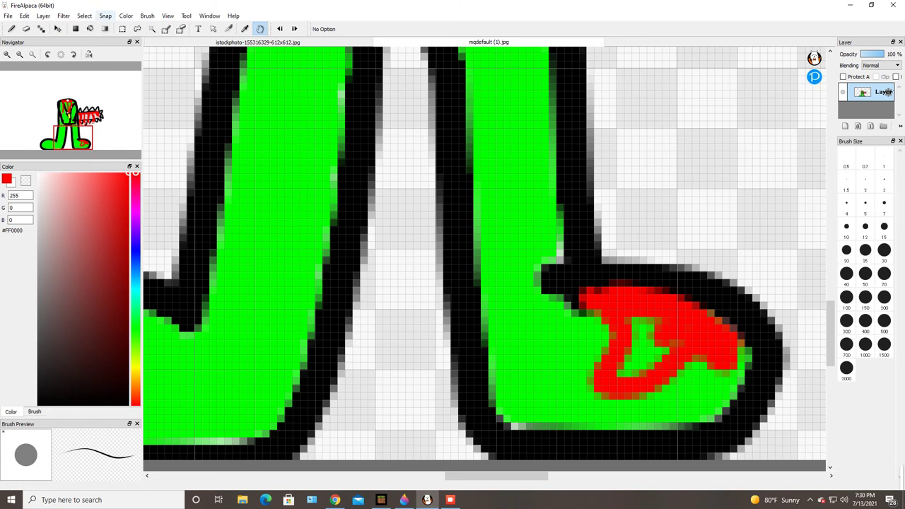
click(11, 28)
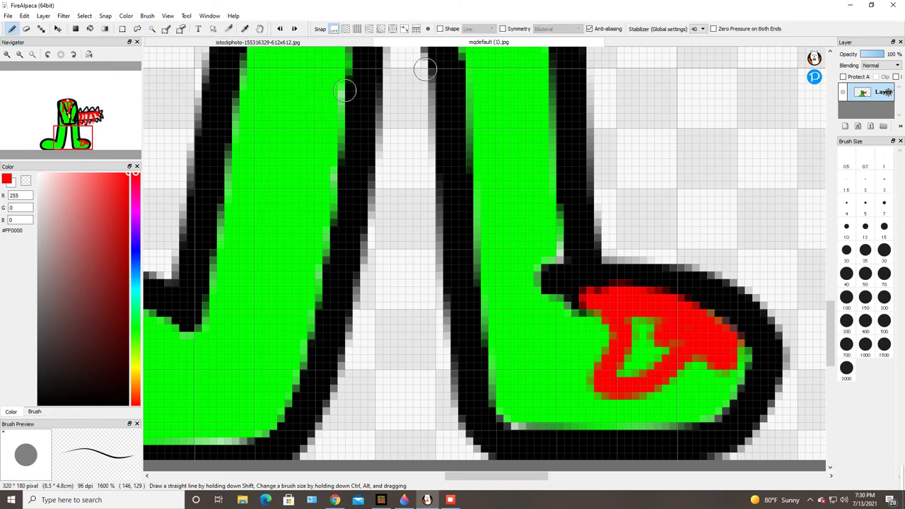
drag(641, 343, 648, 303)
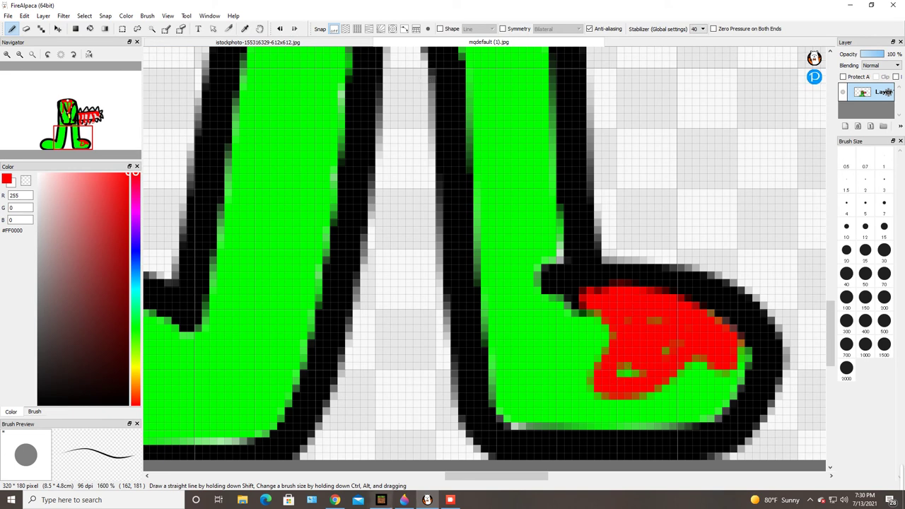
- Switch to Chrome, play the Slendytubbies video, skip ahead 5 seconds, and return to FireAlpaca
click(334, 500)
right_click(335, 500)
key(space)
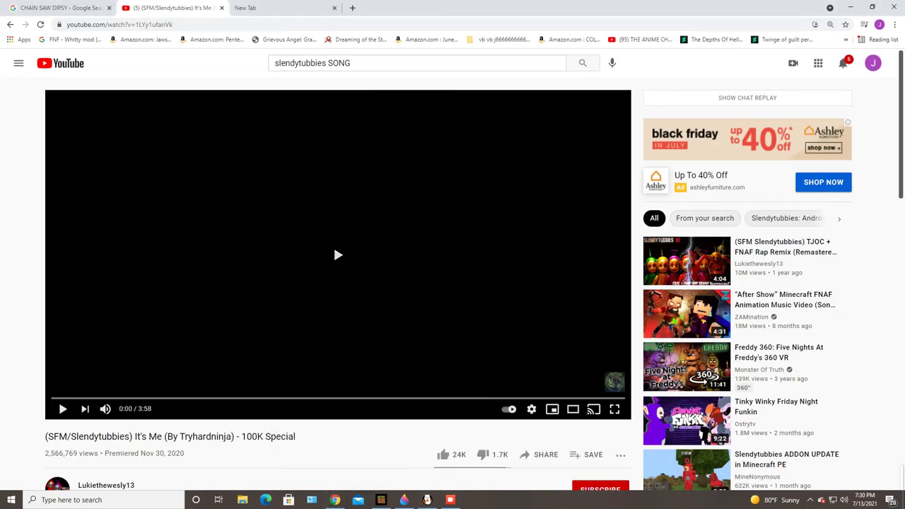
key(Right)
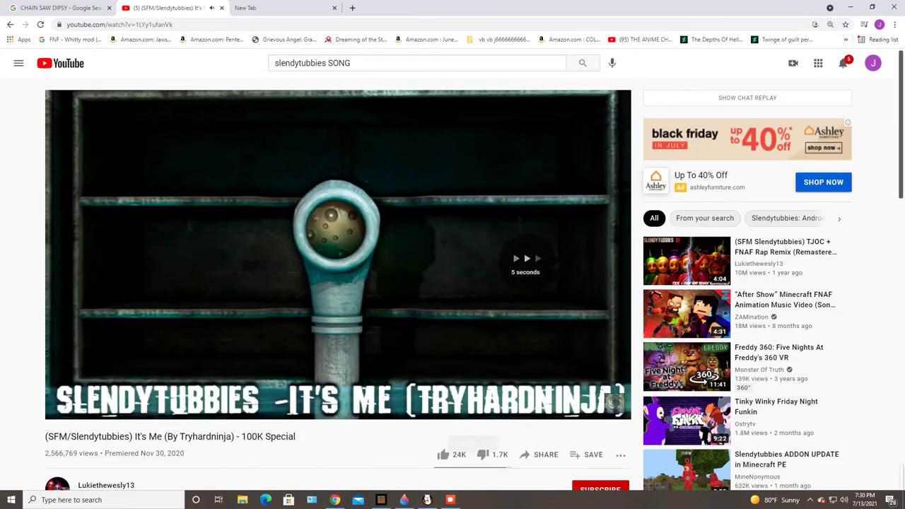
key(alt+Tab)
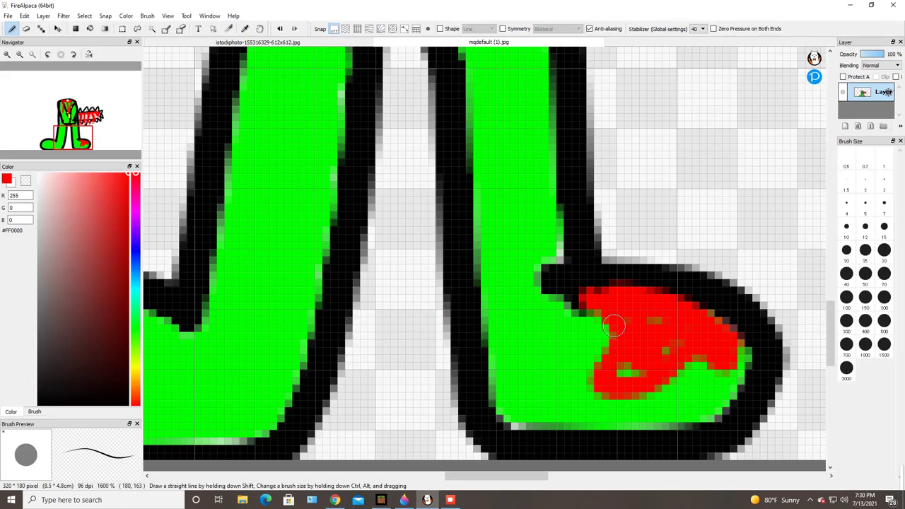
- Paint over the remaining green specks inside the blood patch on the foot on the chainsaw side
drag(628, 371, 683, 352)
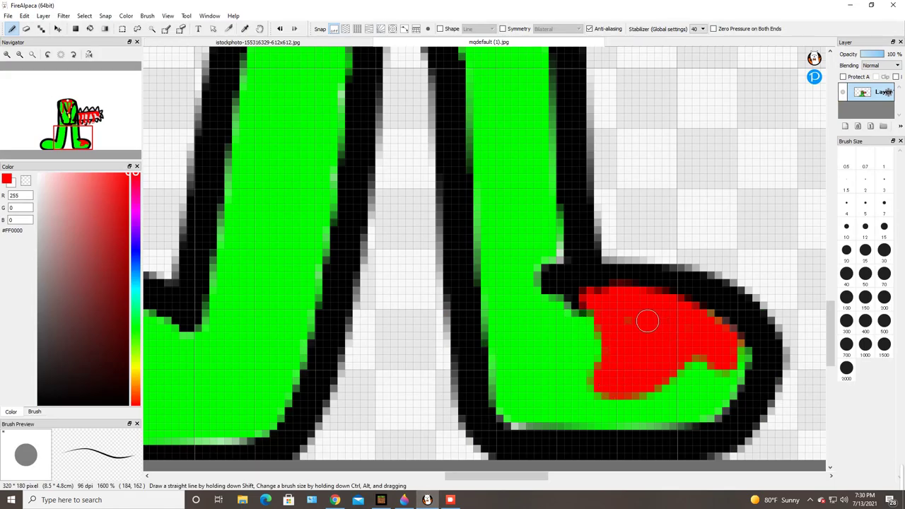
- Paint a curved red blood edge across the other foot, from the sole up to the ankle, and bucket-fill the toe area with red
scroll(597, 359, down, 5)
scroll(424, 313, up, 6)
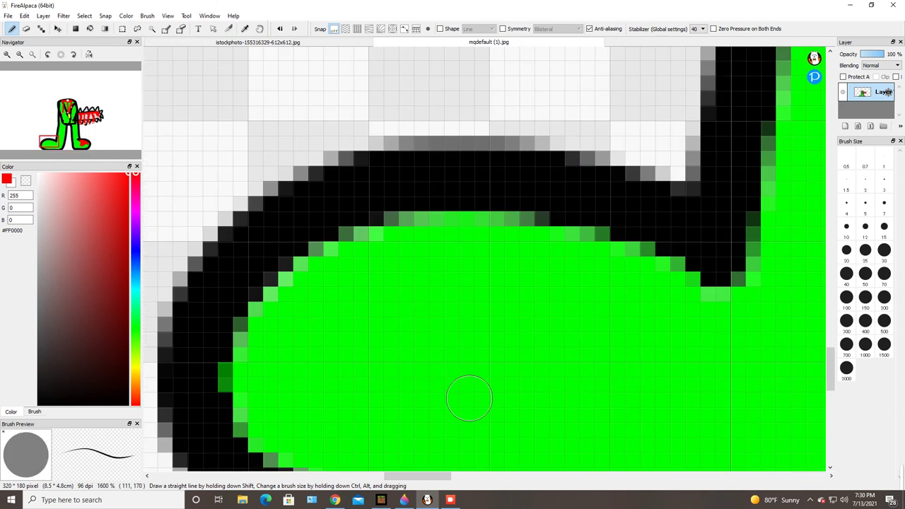
scroll(288, 271, down, 1)
scroll(625, 424, down, 1)
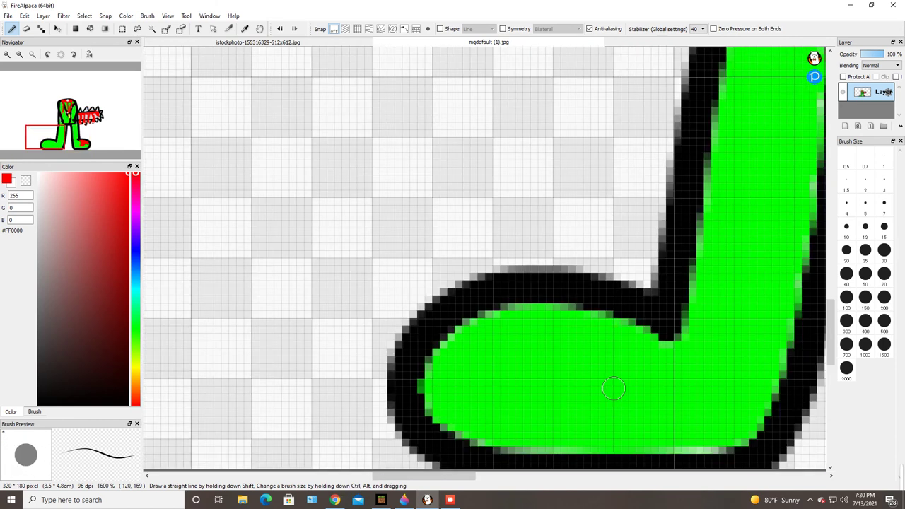
scroll(612, 417, up, 1)
scroll(574, 456, down, 1)
scroll(574, 455, up, 1)
mouse_move(590, 463)
mouse_down()
mouse_move(548, 436)
mouse_move(506, 352)
mouse_move(518, 329)
mouse_move(548, 313)
mouse_move(526, 293)
mouse_move(575, 278)
mouse_move(604, 301)
mouse_move(703, 283)
mouse_up()
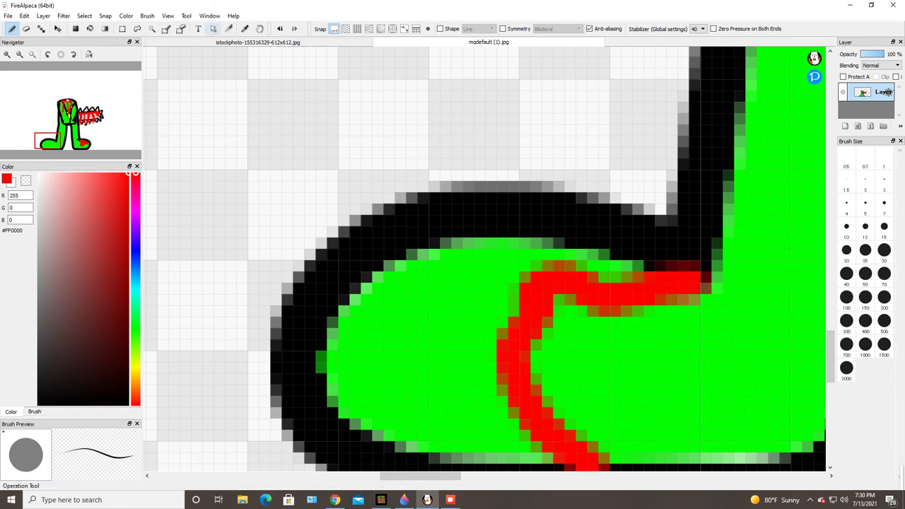
click(90, 29)
click(417, 339)
- Return to the brush, cover the green gaps along that foot's blood edge, and extend a rounded red streak toward the heel
scroll(417, 339, down, 3)
scroll(447, 356, up, 2)
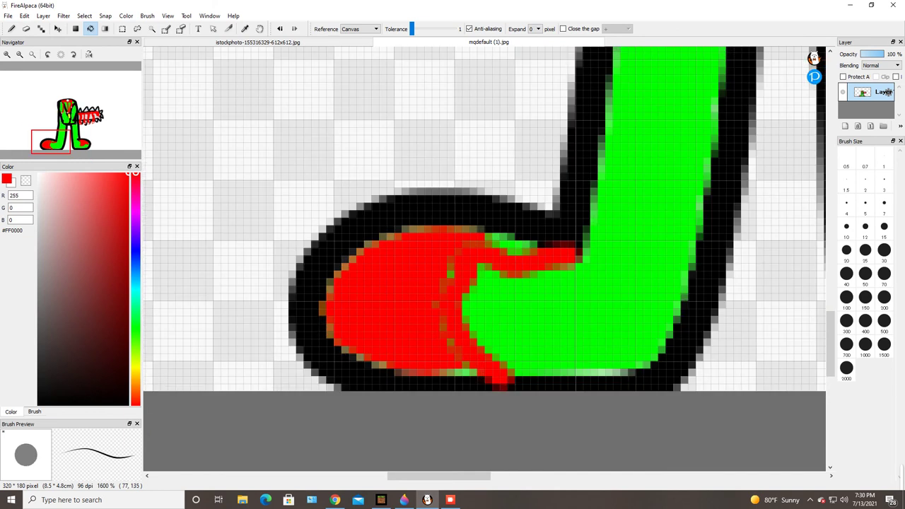
key(b)
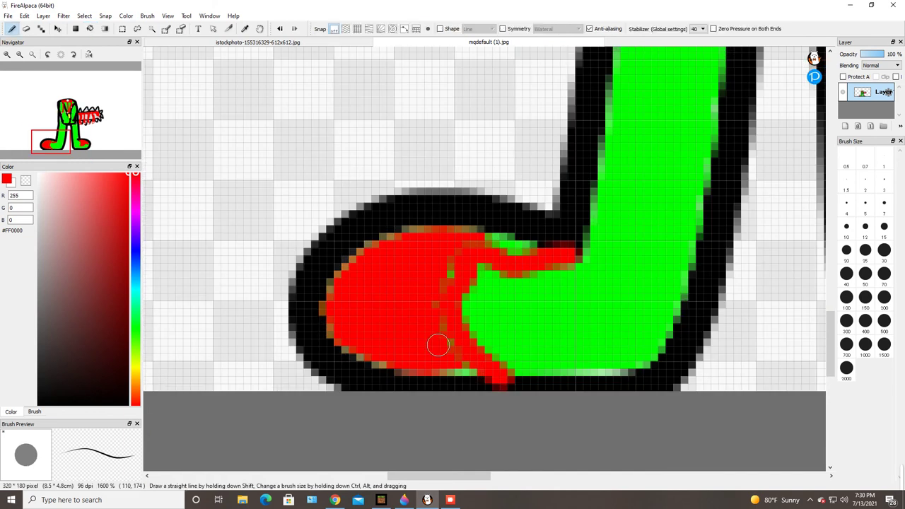
drag(484, 367, 406, 356)
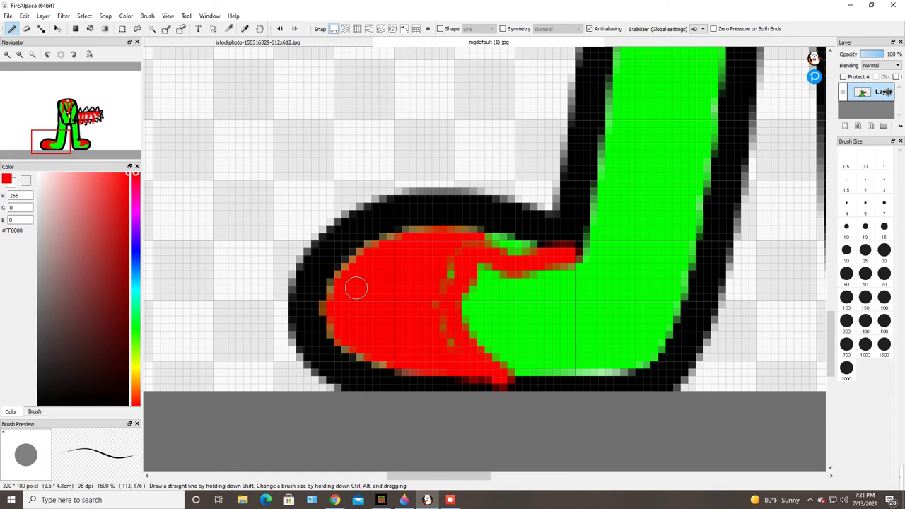
mouse_move(514, 235)
mouse_down()
mouse_move(478, 260)
mouse_move(592, 227)
mouse_move(509, 246)
mouse_up()
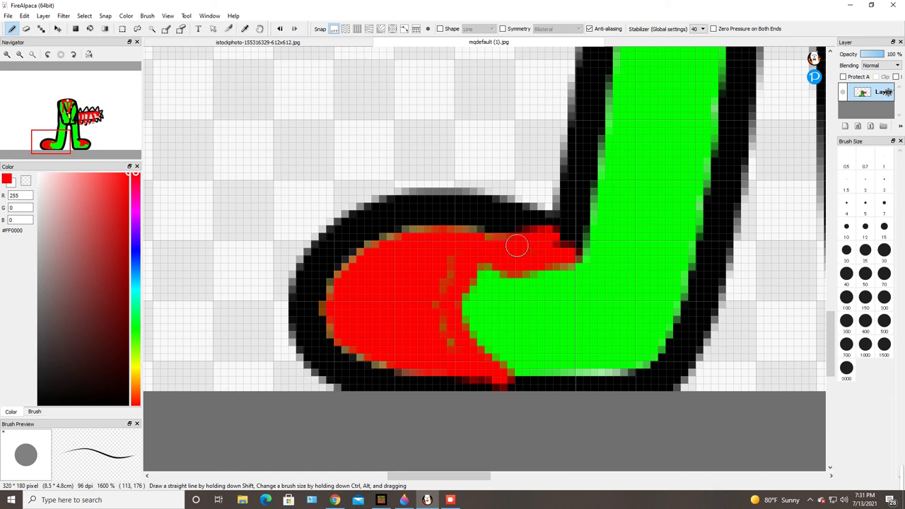
mouse_move(436, 287)
mouse_down()
mouse_move(466, 303)
mouse_move(543, 308)
mouse_move(417, 335)
mouse_move(493, 327)
mouse_up()
drag(436, 318, 485, 317)
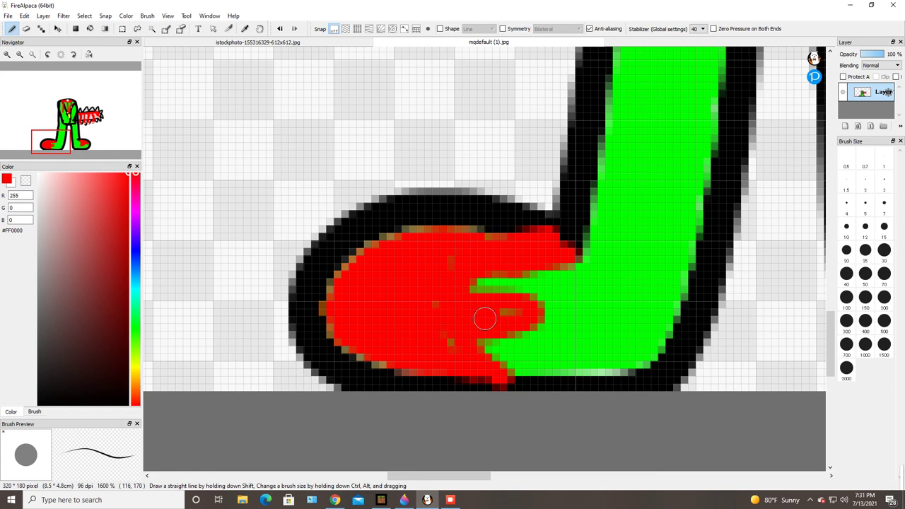
- Paint the two upper chainsaw teeth nearest the body red, joining them along the blade's upper edge
scroll(484, 319, down, 5)
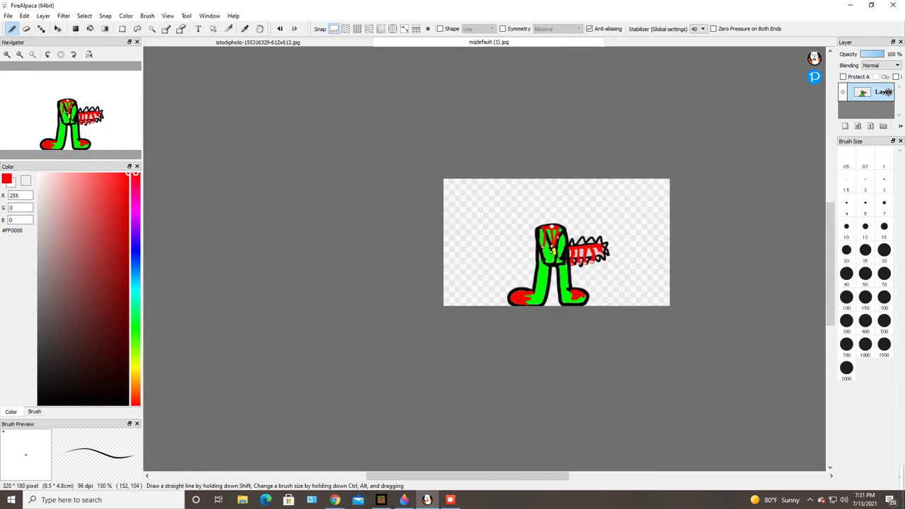
scroll(556, 198, up, 3)
scroll(397, 384, down, 3)
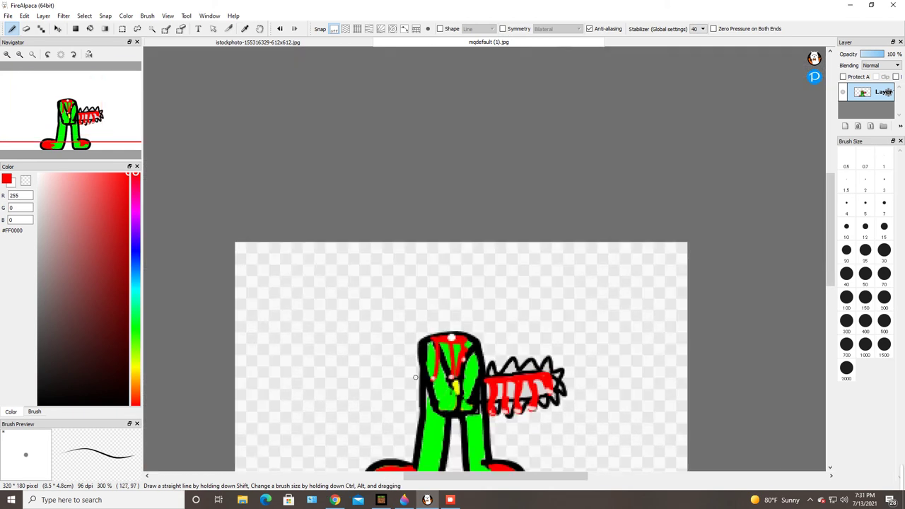
scroll(494, 377, down, 3)
scroll(452, 368, up, 8)
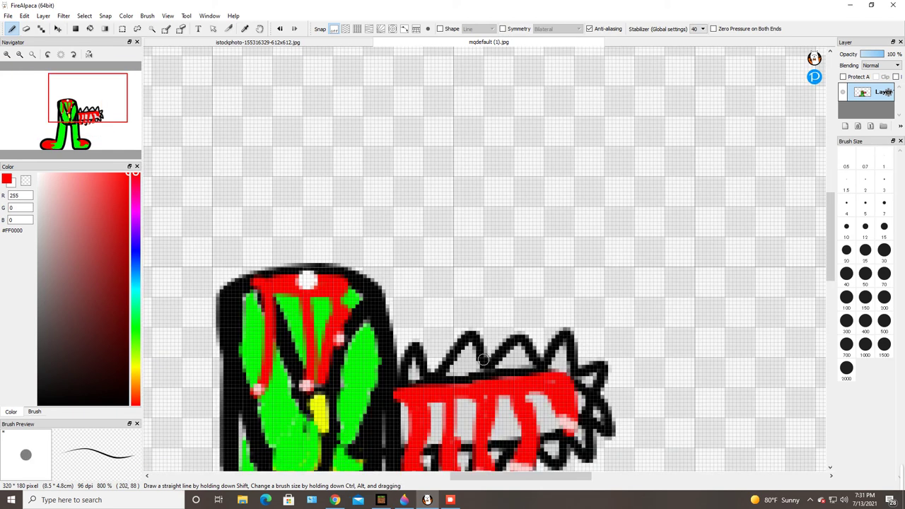
mouse_move(450, 366)
mouse_down()
mouse_move(511, 277)
mouse_move(524, 277)
mouse_move(536, 332)
mouse_move(527, 362)
mouse_move(523, 275)
mouse_move(483, 356)
mouse_move(462, 363)
mouse_move(342, 368)
mouse_move(329, 315)
mouse_move(342, 334)
mouse_move(347, 413)
mouse_move(357, 309)
mouse_up()
- Paint the remaining two upper chainsaw teeth red and spread the blood into the first tooth at the blade's tip
scroll(340, 356, down, 3)
scroll(339, 355, up, 2)
mouse_move(452, 348)
mouse_down()
mouse_move(503, 332)
mouse_move(406, 359)
mouse_move(469, 341)
mouse_move(479, 358)
mouse_up()
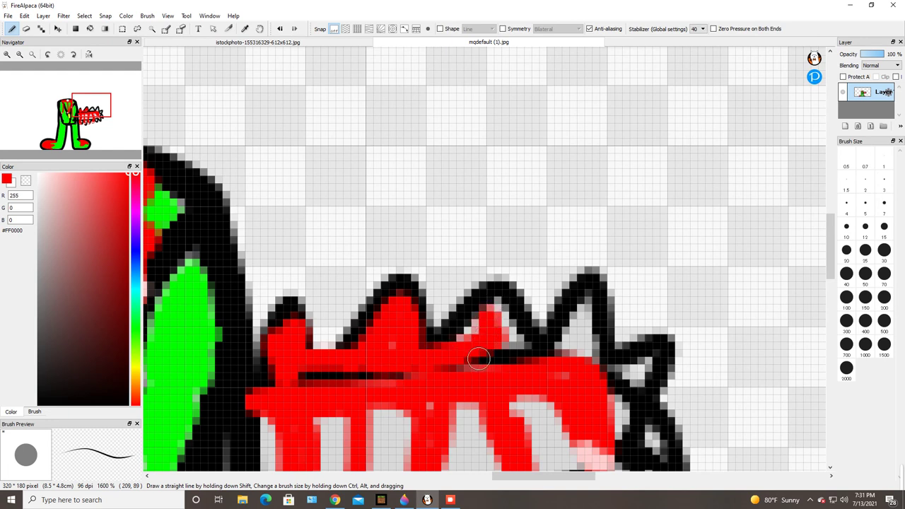
mouse_move(493, 297)
mouse_down()
mouse_move(519, 361)
mouse_move(502, 316)
mouse_move(514, 352)
mouse_move(503, 369)
mouse_move(460, 345)
mouse_move(487, 302)
mouse_up()
mouse_move(577, 347)
mouse_down()
mouse_move(581, 306)
mouse_move(577, 342)
mouse_up()
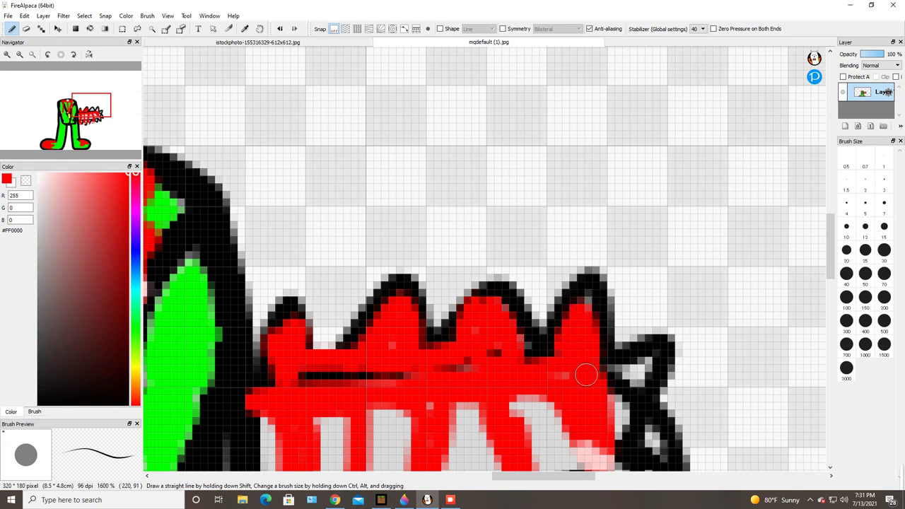
mouse_move(594, 371)
mouse_down()
mouse_move(644, 379)
mouse_move(605, 400)
mouse_move(629, 366)
mouse_up()
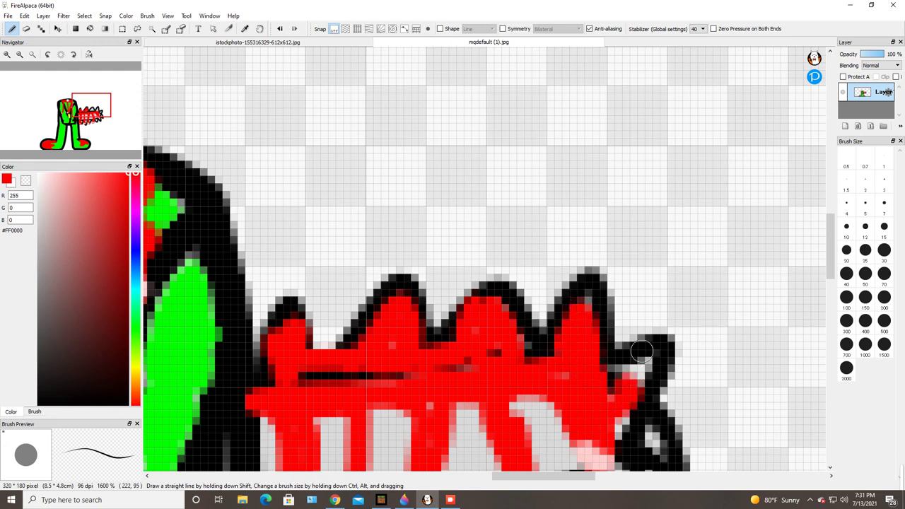
- Switch from the finished drawing to the screen recorder window
scroll(573, 398, down, 8)
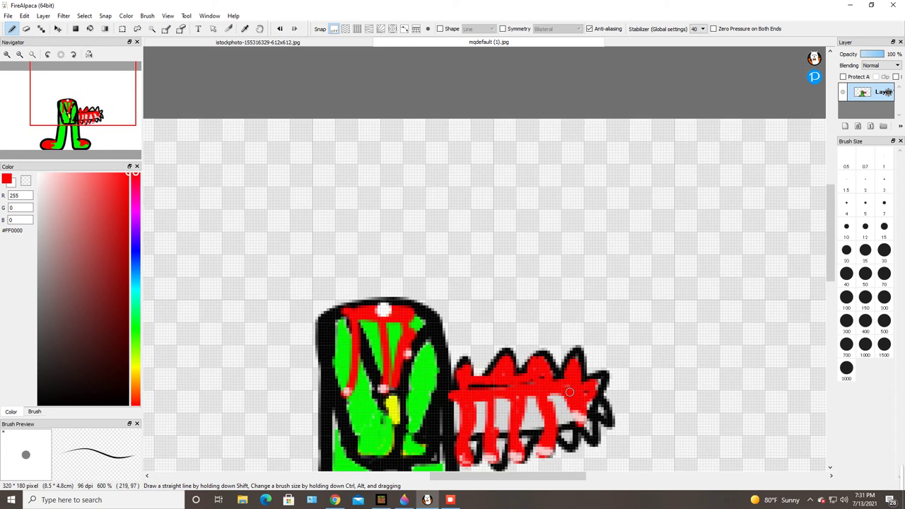
scroll(534, 426, up, 3)
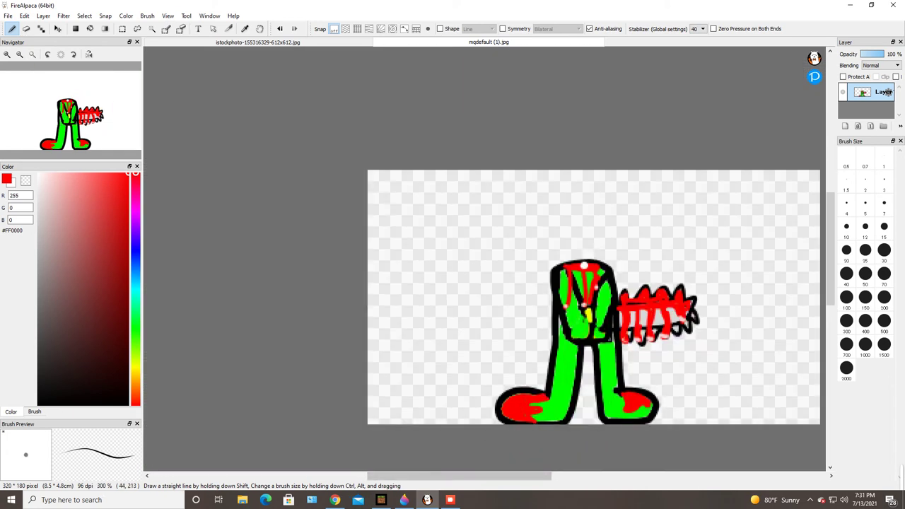
click(449, 500)
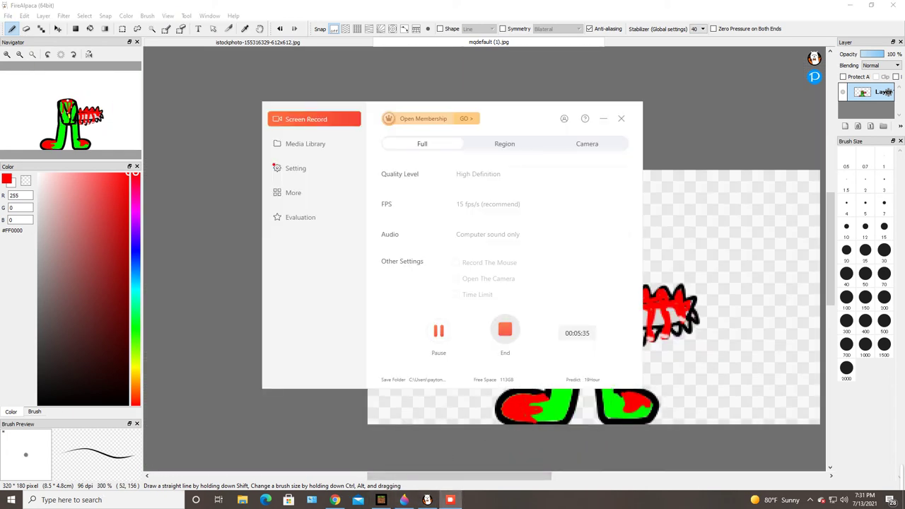